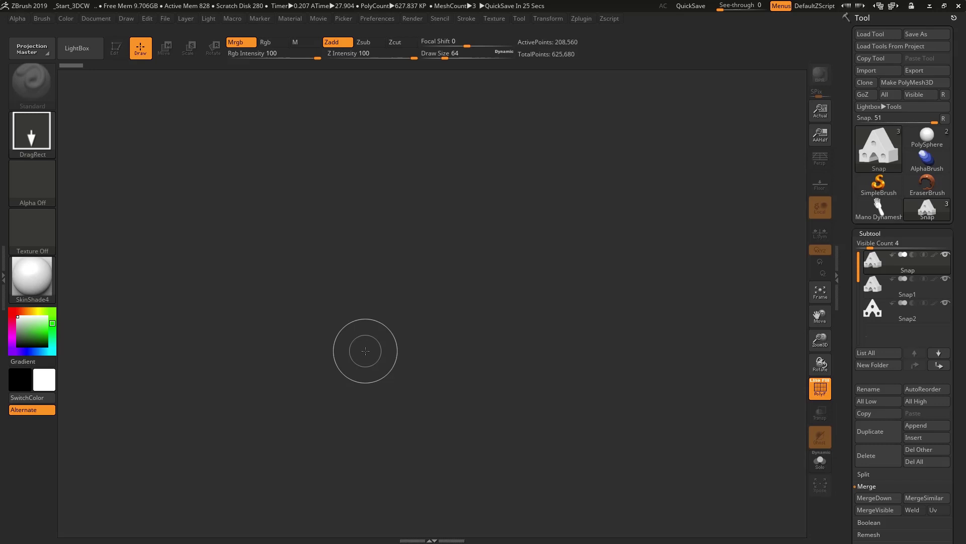
Step: Draw the Snap model on the canvas in Edit mode and examine the first house's dense wireframe up close
mouse_move(390, 310)
left_mouse_down()
mouse_move(377, 337)
mouse_move(378, 397)
left_mouse_up()
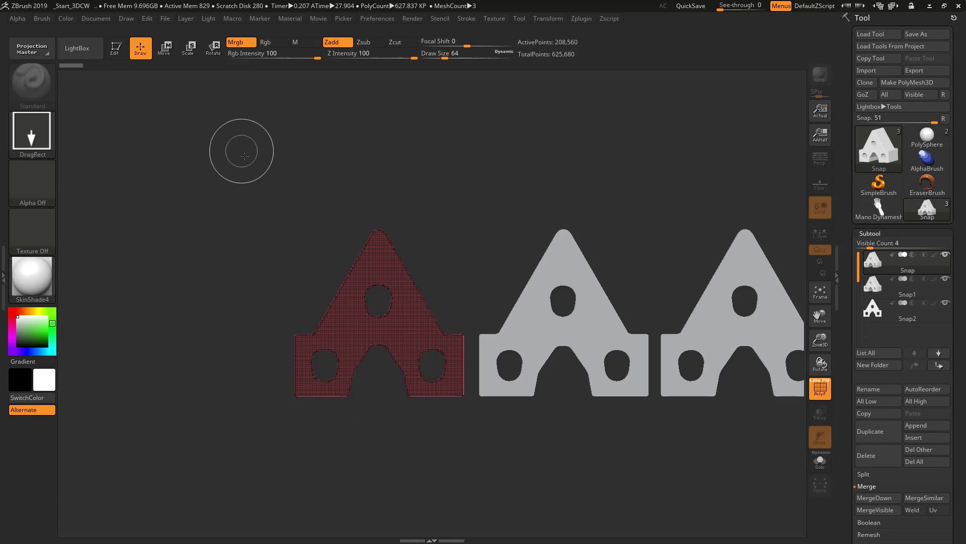
key("t")
left_click_drag(482, 159, 463, 167)
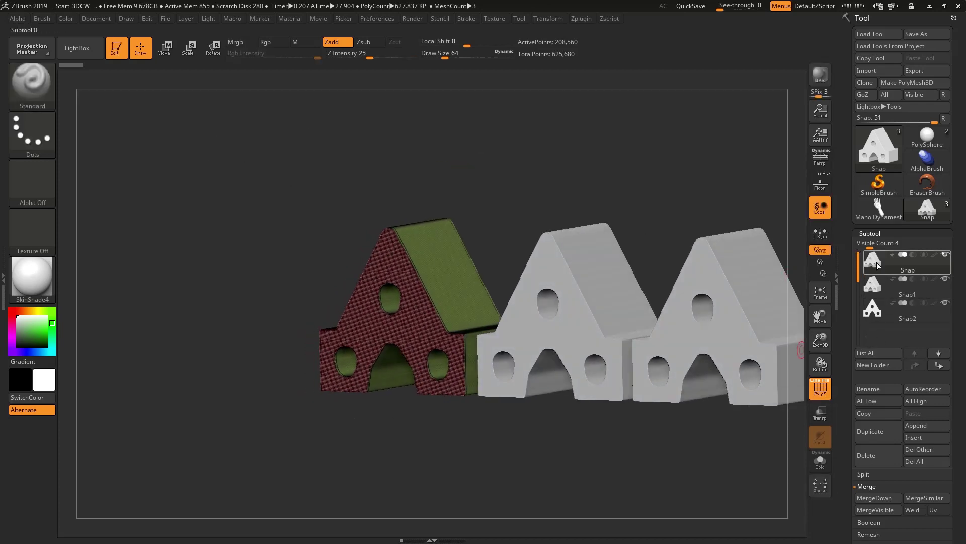
mouse_move(883, 324)
right_click_drag(475, 210, 528, 412, "ctrl")
mouse_move(395, 230)
right_mouse_down("alt")
mouse_move(453, 306)
mouse_move(475, 389)
right_mouse_up("alt")
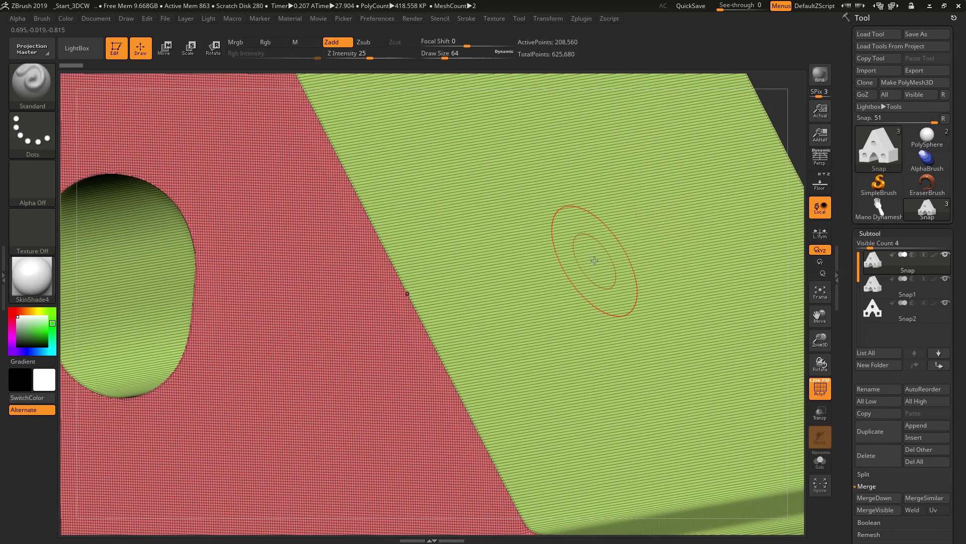
right_click_drag(584, 319, 559, 114, "ctrl")
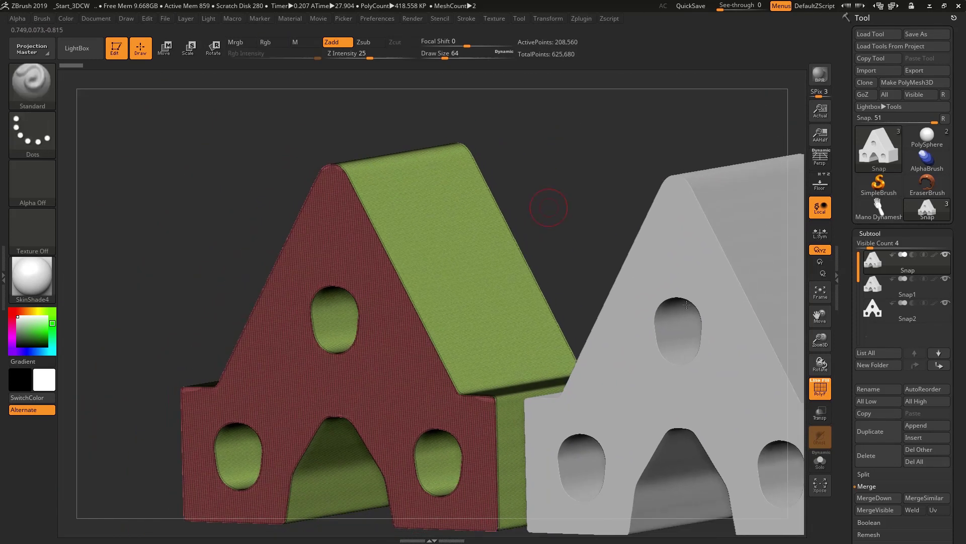
Step: Remesh the first house with ZRemesher using Legacy (2018), KeepGroups and a target polygons count of 10
scroll(914, 372, "down", 10)
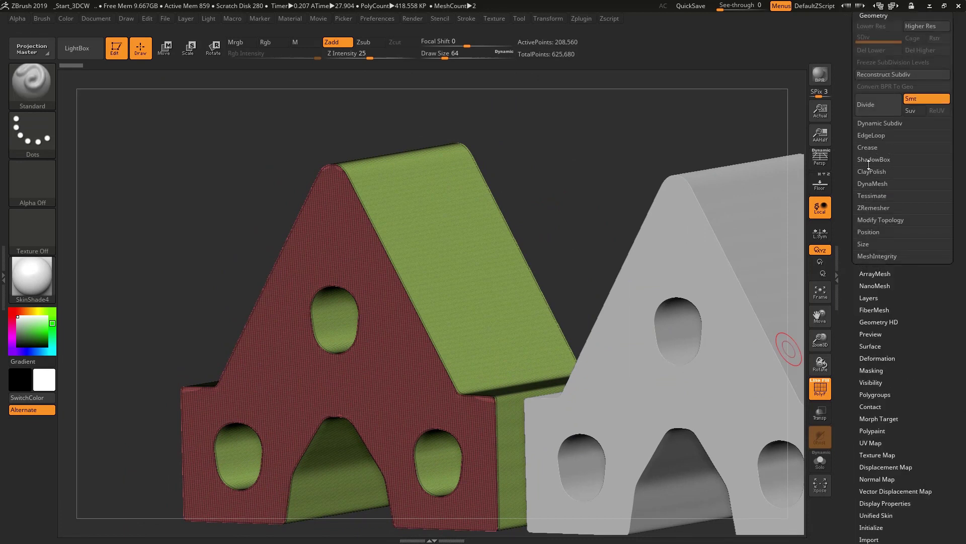
left_click(876, 208)
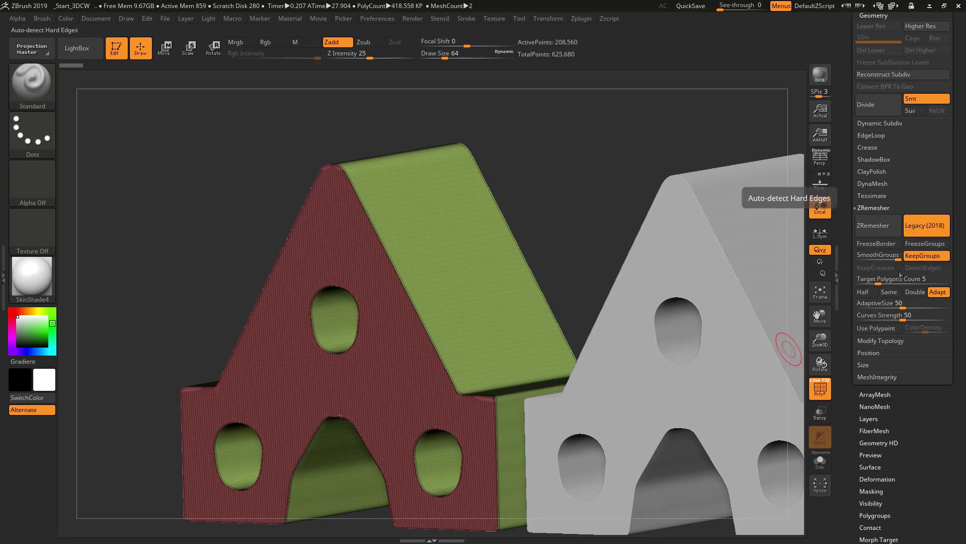
left_click(931, 223)
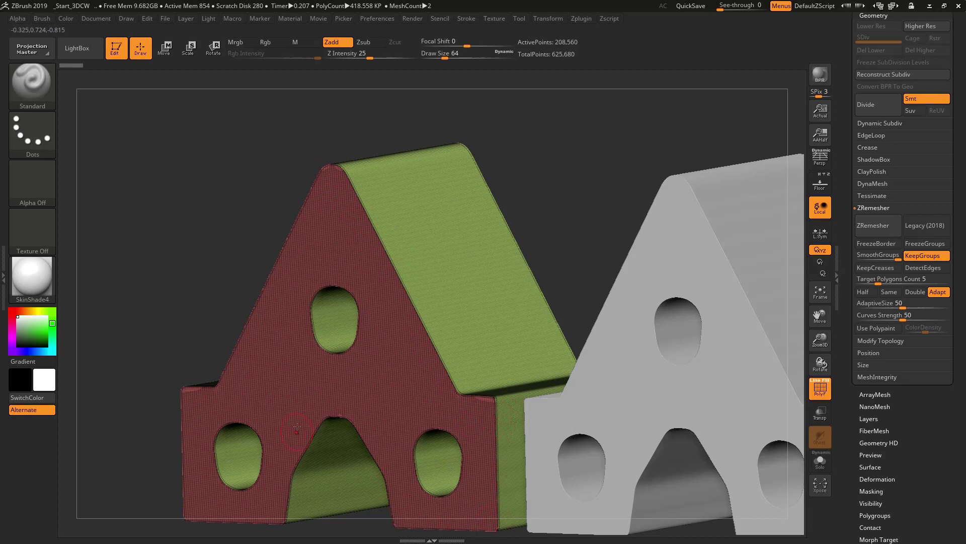
left_click(932, 225)
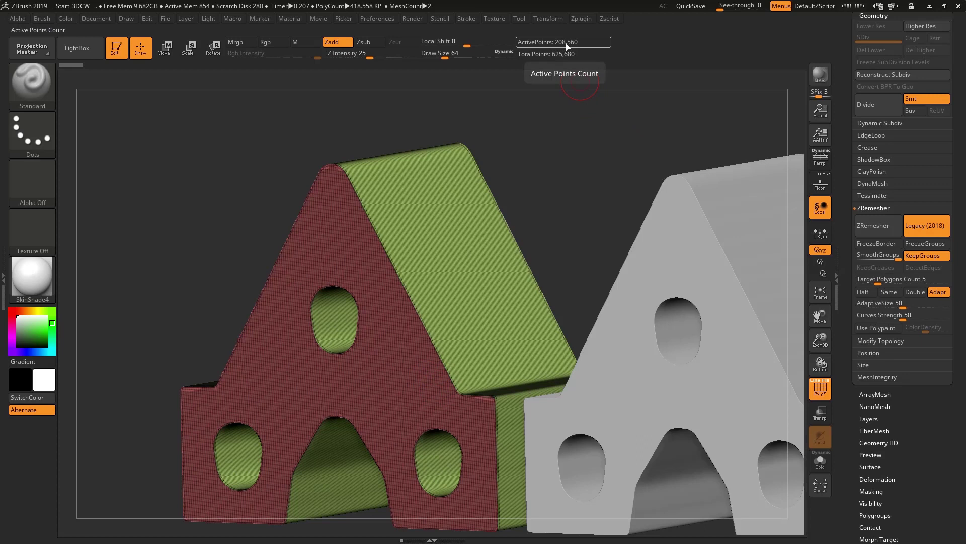
left_click(899, 277)
type("10")
key("Return")
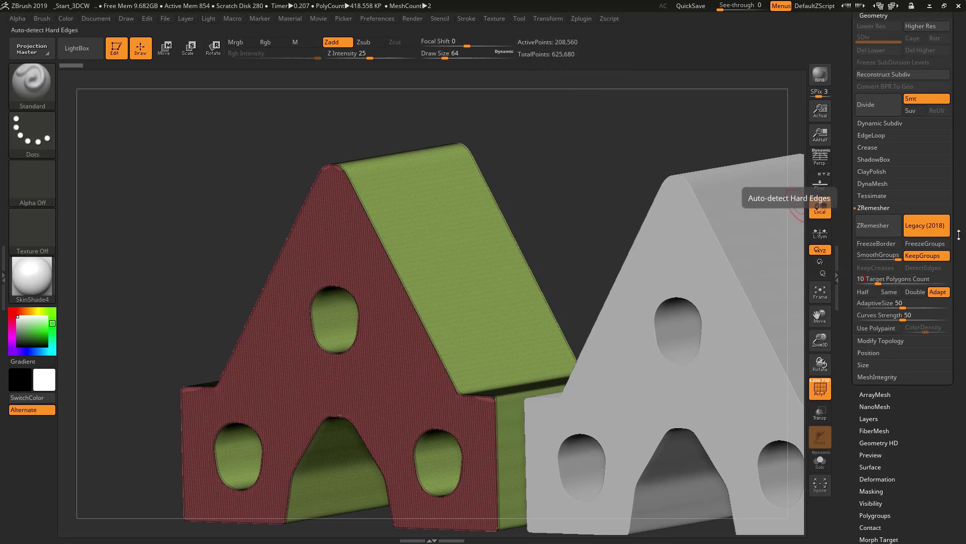
left_click(872, 231)
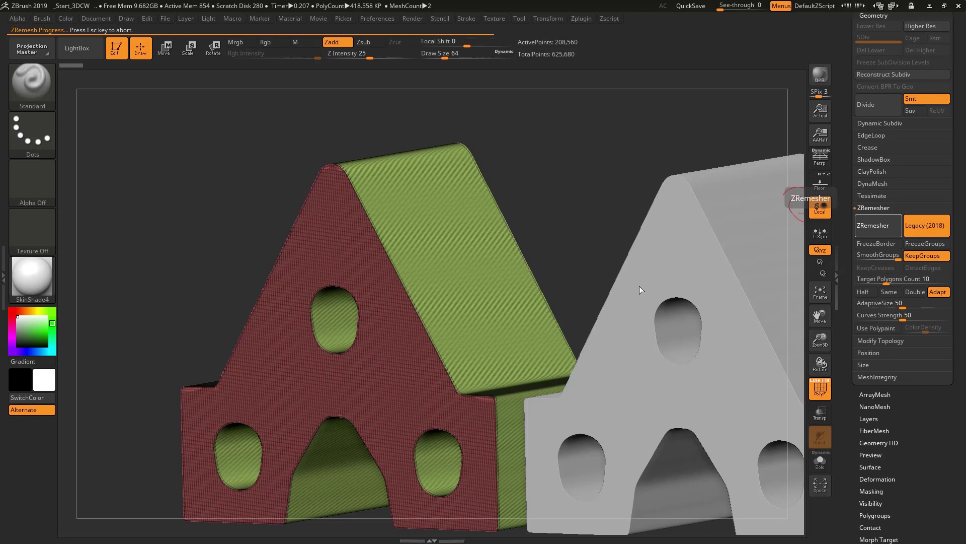
Step: Examine the first house's remeshed topology around the holes, arch and roof from angled and front views
left_click_drag(571, 233, 494, 235)
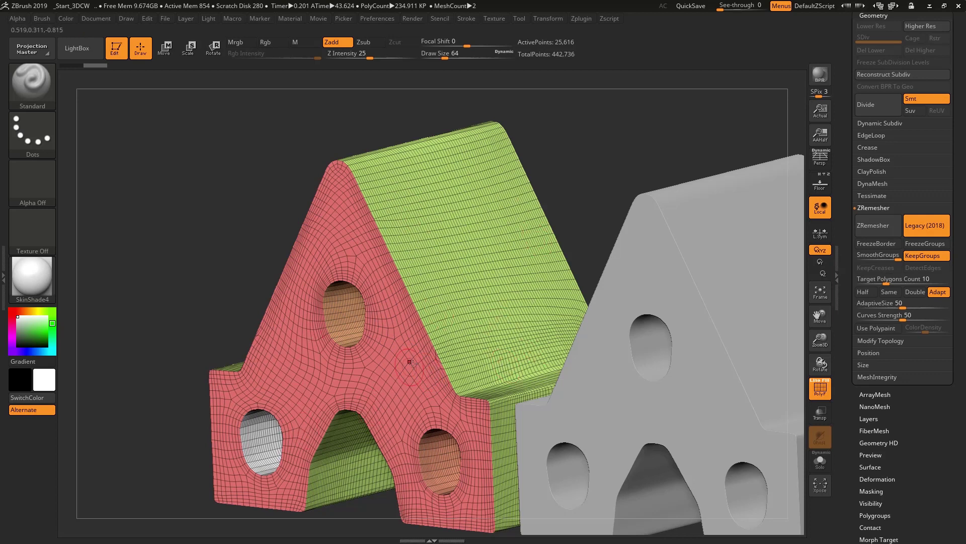
right_click_drag(453, 243, 427, 267)
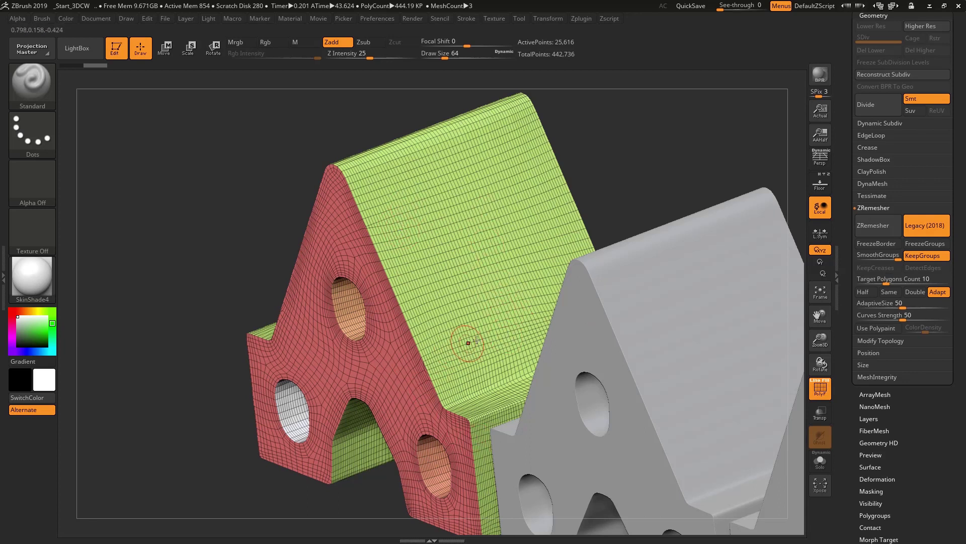
right_click_drag(476, 339, 352, 384, "ctrl")
right_click_drag(368, 333, 690, 225, "alt")
right_click_drag(634, 160, 422, 161, "alt")
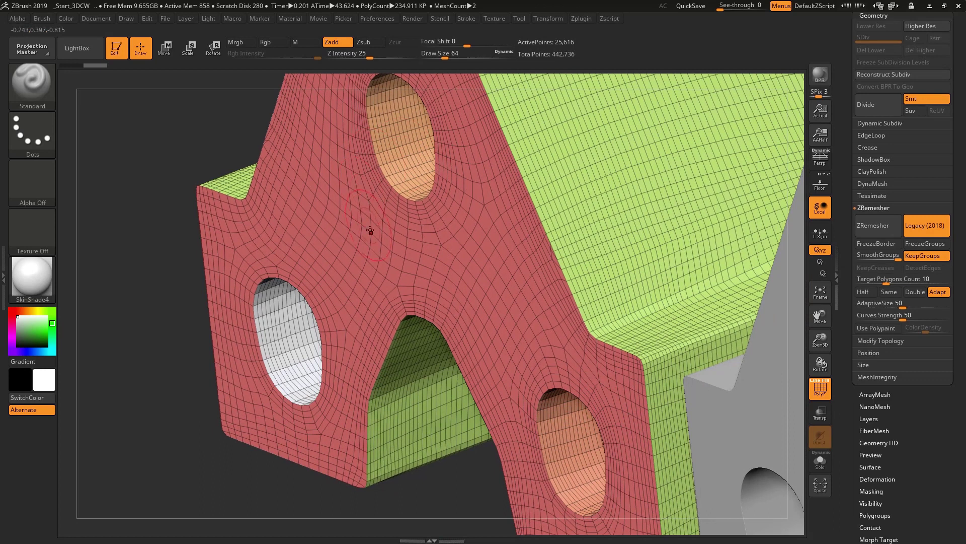
right_click_drag(309, 345, 243, 264)
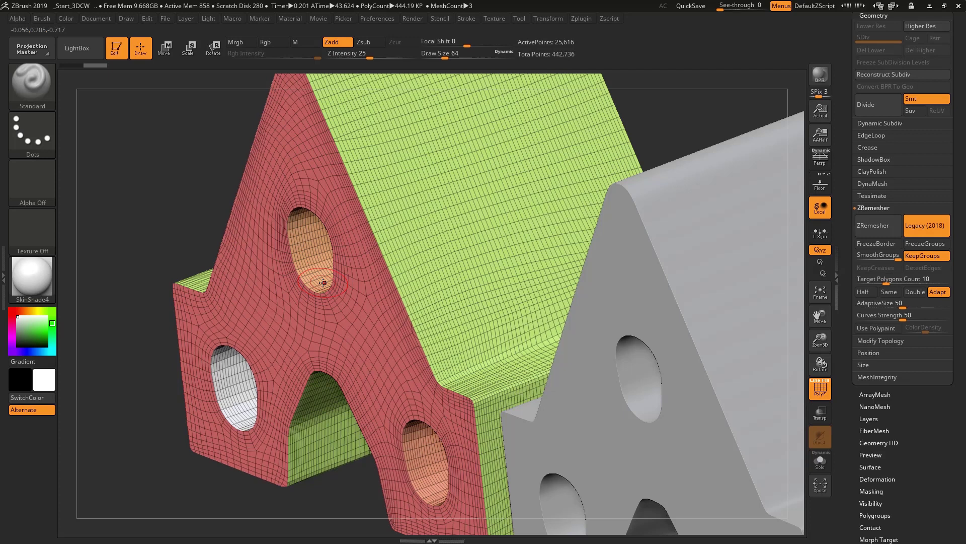
right_click_drag(388, 255, 373, 226, "ctrl")
right_click_drag(307, 250, 315, 237, "shift")
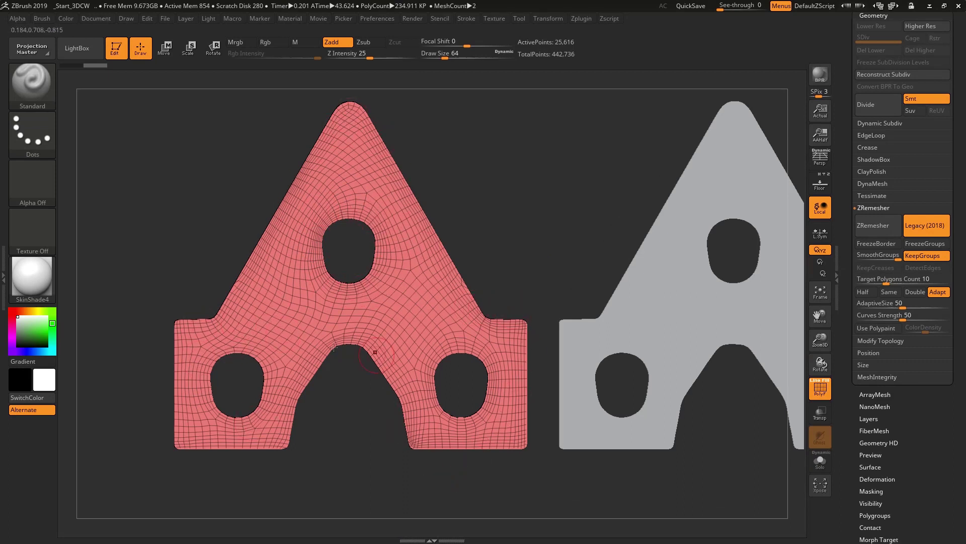
right_click_drag(518, 248, 544, 244)
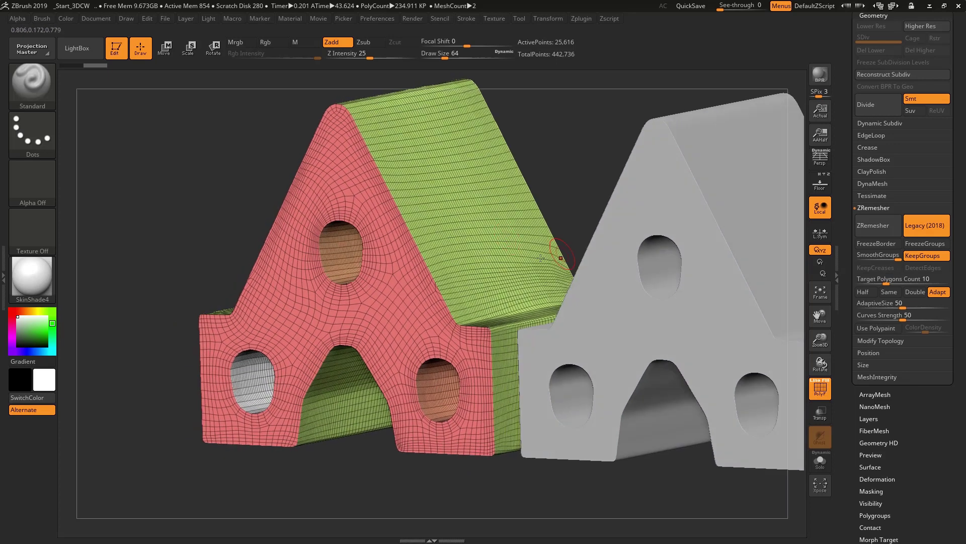
Step: Hide the polyframe and examine the remeshed house's surface shading and hole edges from several angles
left_click(821, 388)
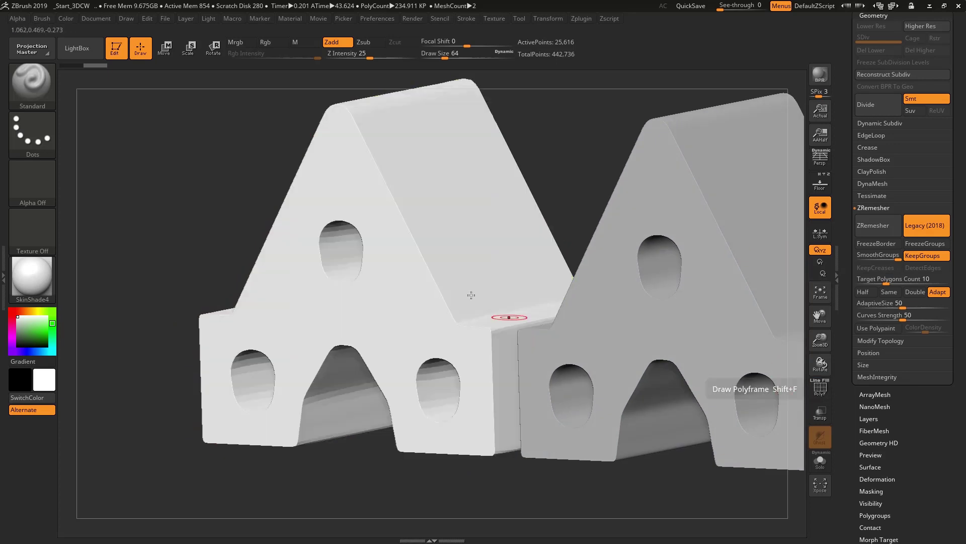
right_click_drag(451, 263, 453, 262, "shift")
left_click_drag(540, 301, 483, 210)
left_click_drag(397, 209, 485, 211)
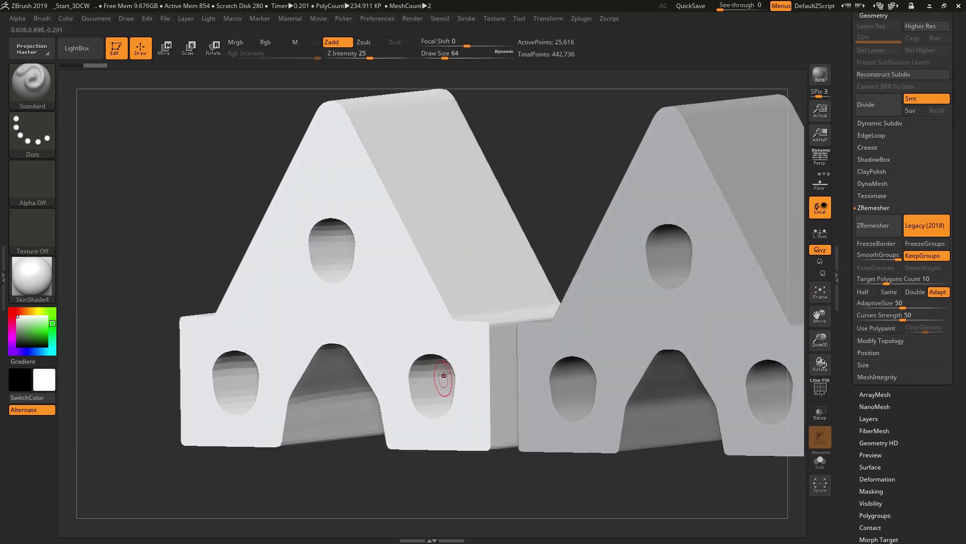
left_click_drag(318, 252, 372, 265)
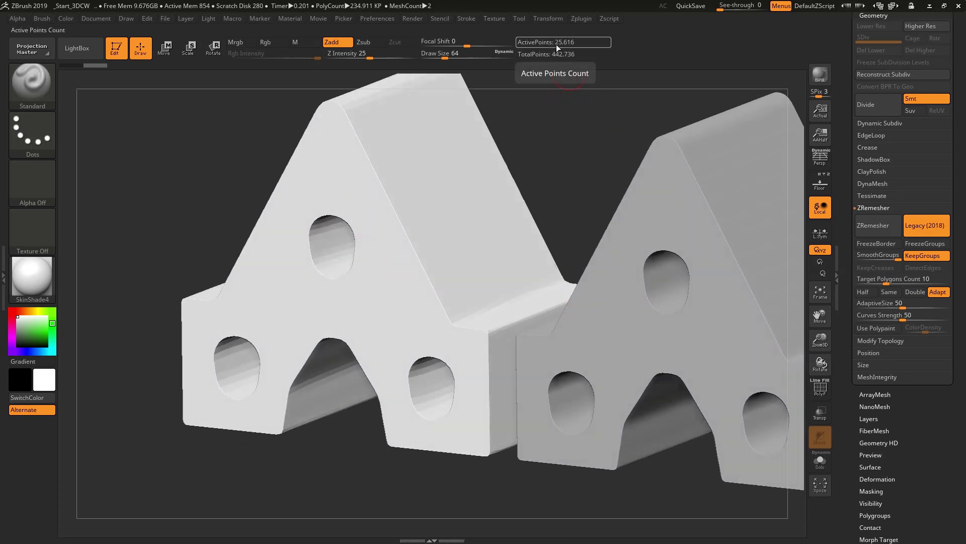
Step: Make the middle house, Snap1, the active subtool and show its polyframe
left_click_drag(550, 181, 557, 183, "shift")
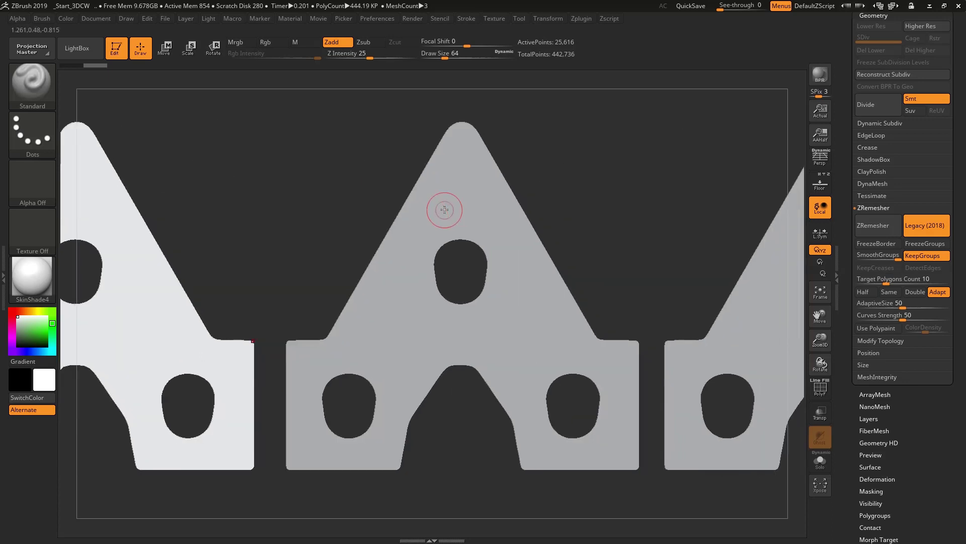
left_click_drag(443, 209, 564, 199)
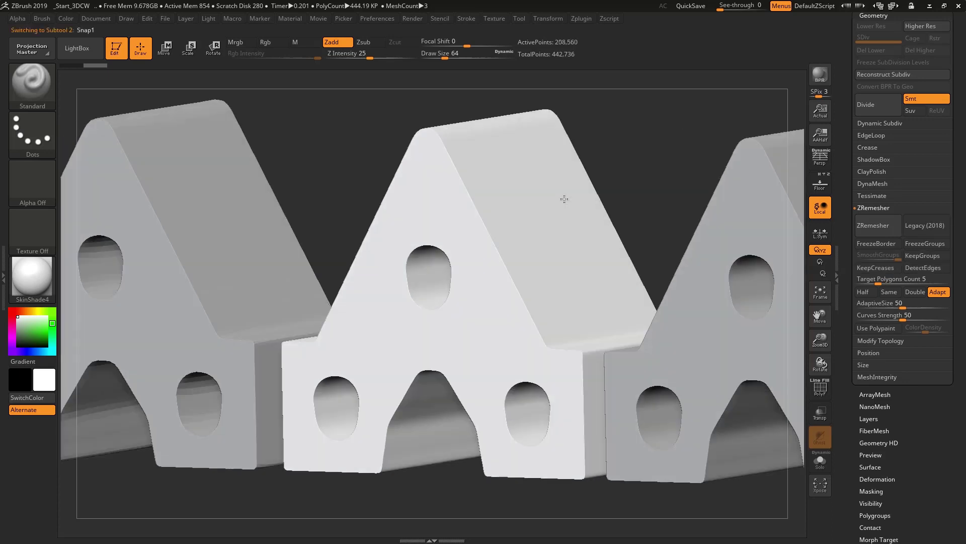
left_click(820, 387)
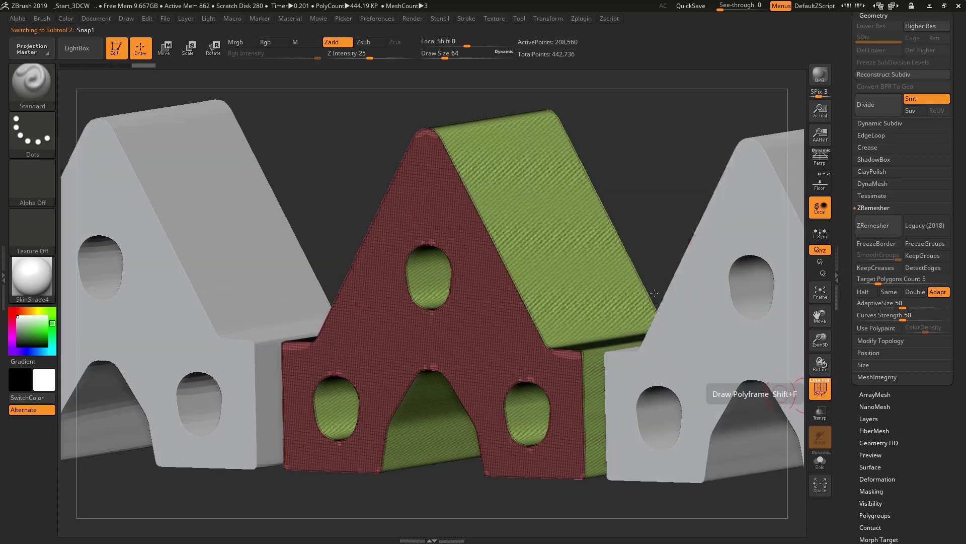
left_click_drag(644, 193, 642, 203)
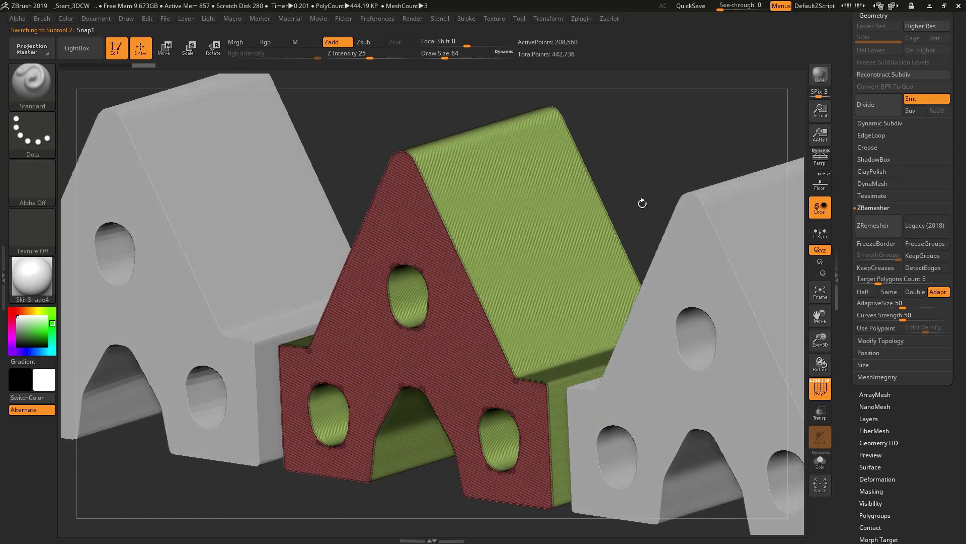
Step: Remesh the middle house with the non-legacy ZRemesher, enabling KeepGroups and setting the target polygons count to 20
left_click(918, 257)
left_click(891, 279)
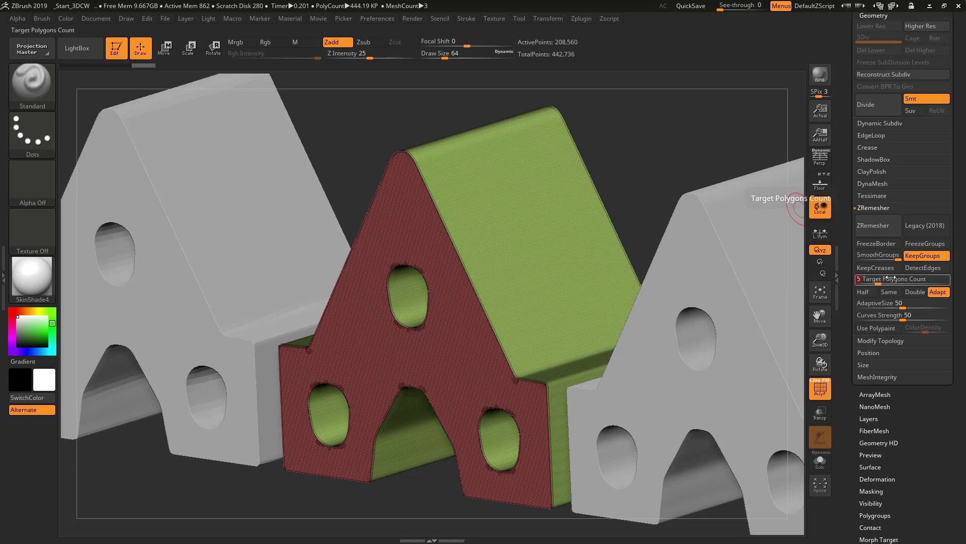
key("Return")
left_click(884, 223)
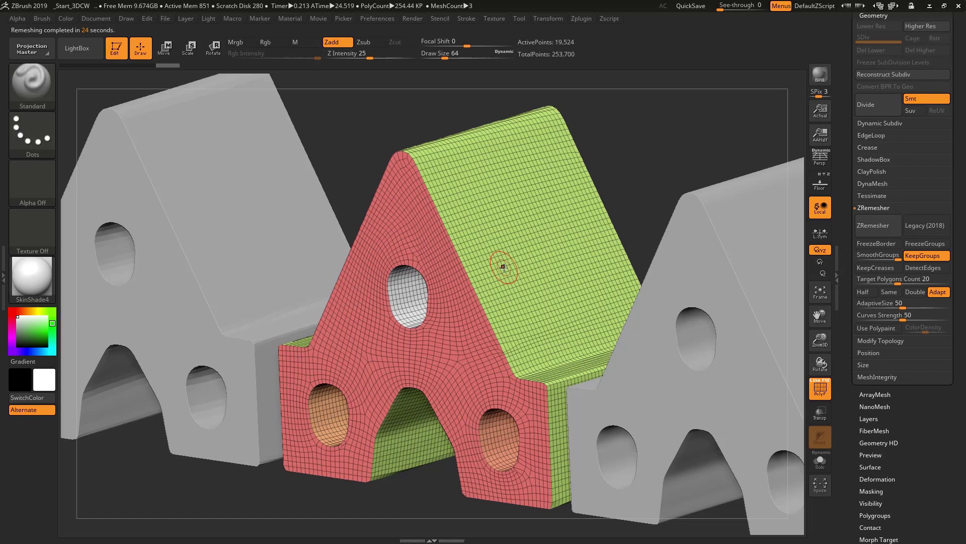
Step: Examine the middle house's new topology across the roof, ledges and front face from different angles
right_click_drag(503, 267, 507, 250)
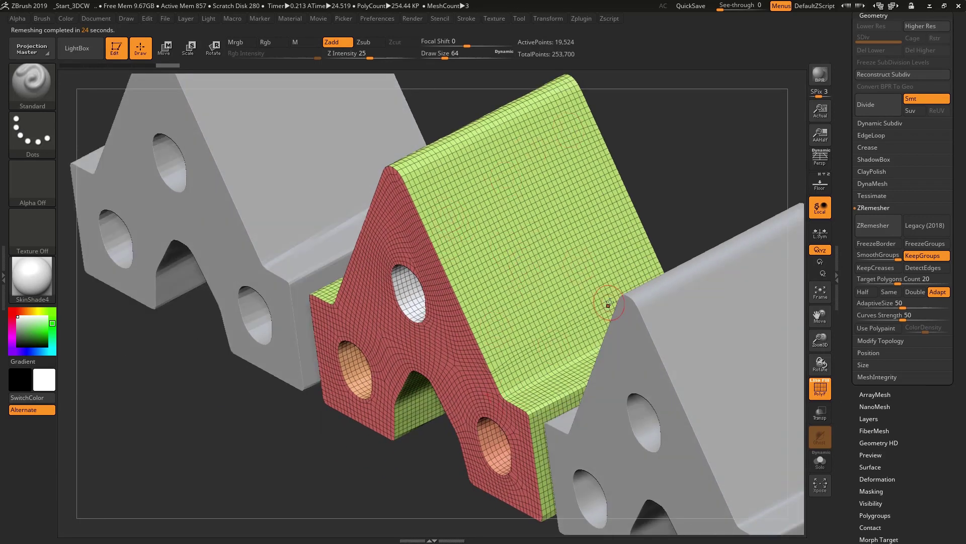
right_click_drag(577, 335, 586, 331)
right_click_drag(525, 230, 529, 177)
right_click_drag(528, 129, 528, 166)
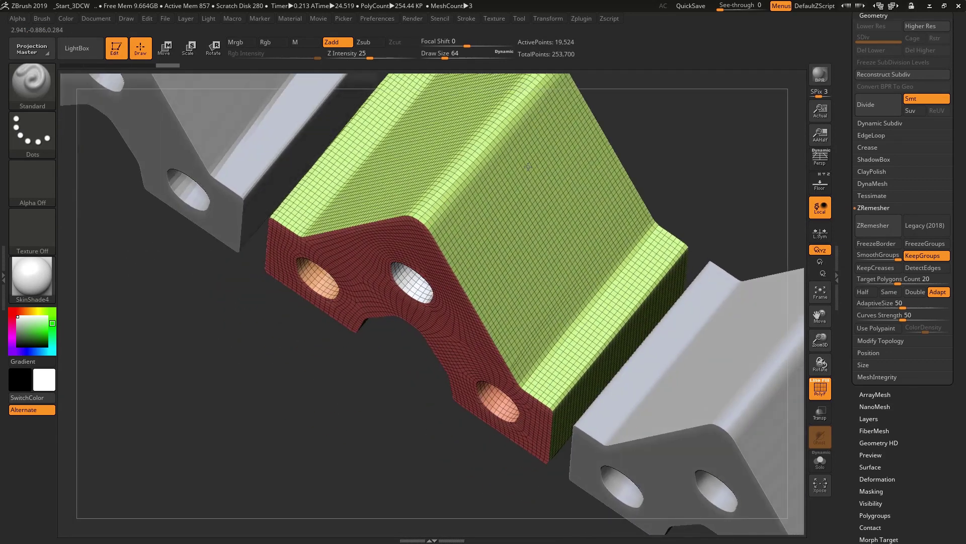
mouse_move(537, 92)
right_mouse_down()
mouse_move(337, 223)
mouse_move(409, 151)
mouse_move(498, 200)
mouse_move(476, 210)
right_mouse_up()
Step: Compare the topology of the legacy-remeshed Snap and the newly remeshed Snap1 by switching between both subtools
left_click(337, 224, "alt")
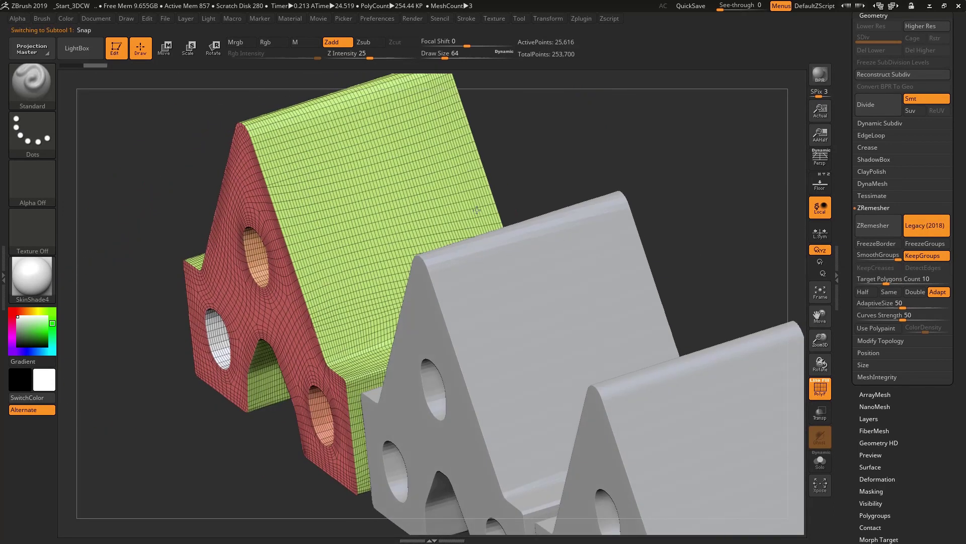
left_click(532, 279, "alt")
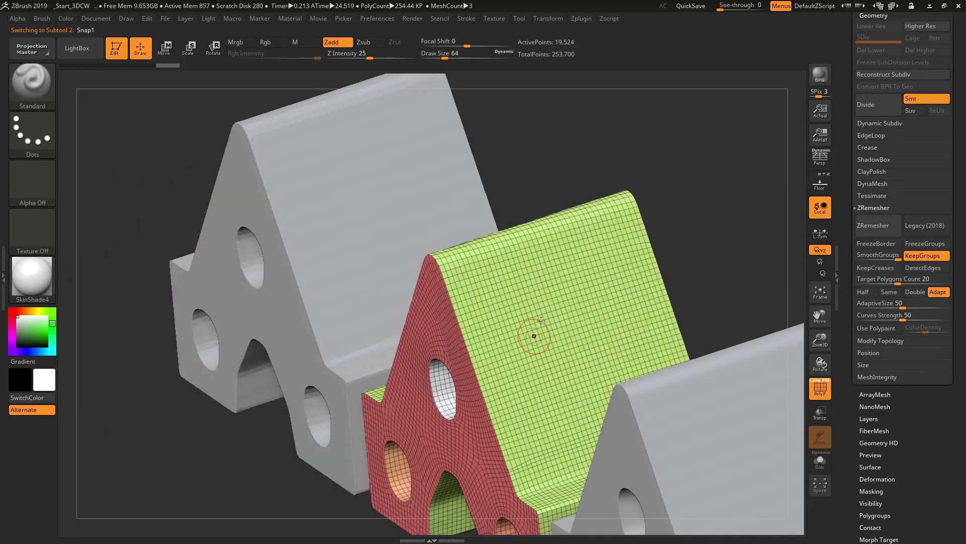
mouse_move(532, 334)
right_mouse_down("ctrl")
mouse_move(539, 317)
mouse_move(479, 443)
mouse_move(485, 292)
right_mouse_up("ctrl")
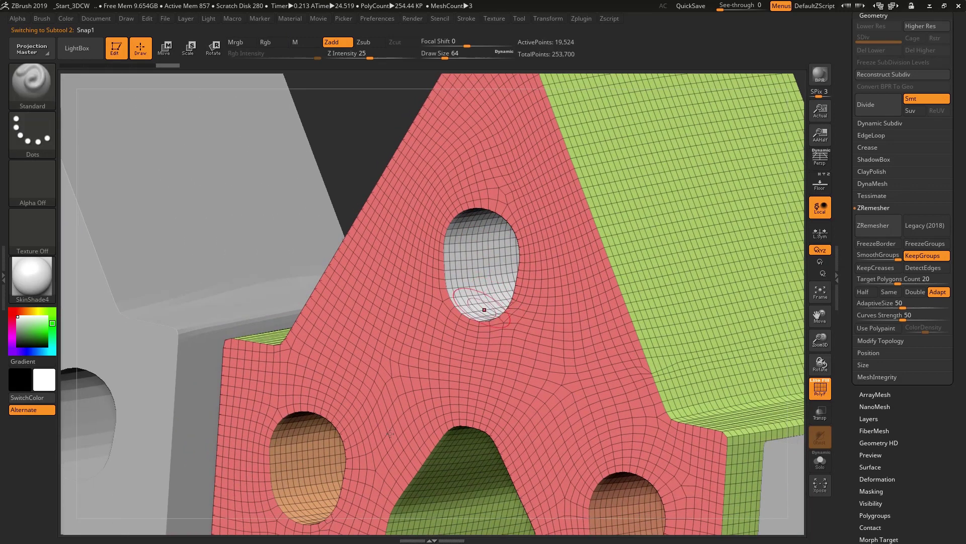
right_click_drag(360, 433, 190, 392, "shift")
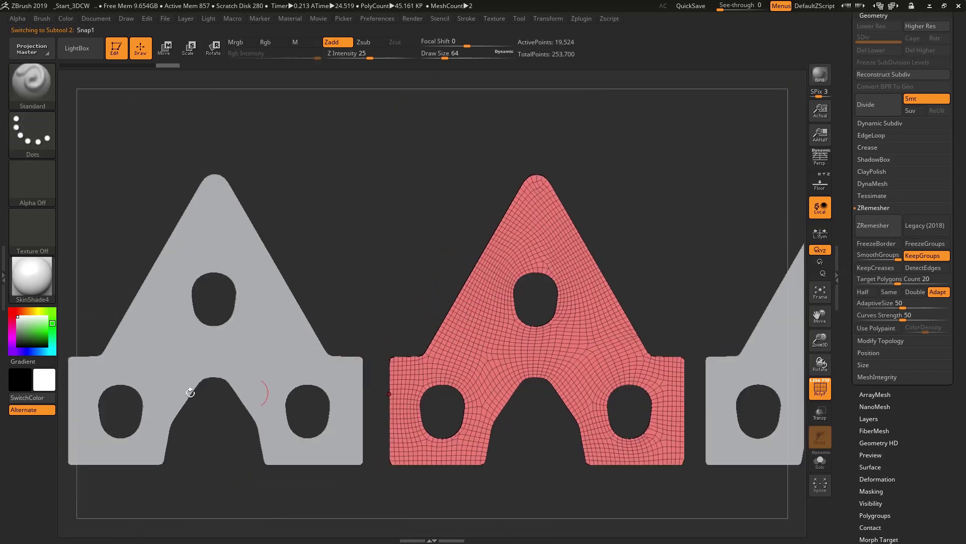
left_click(210, 346, "alt")
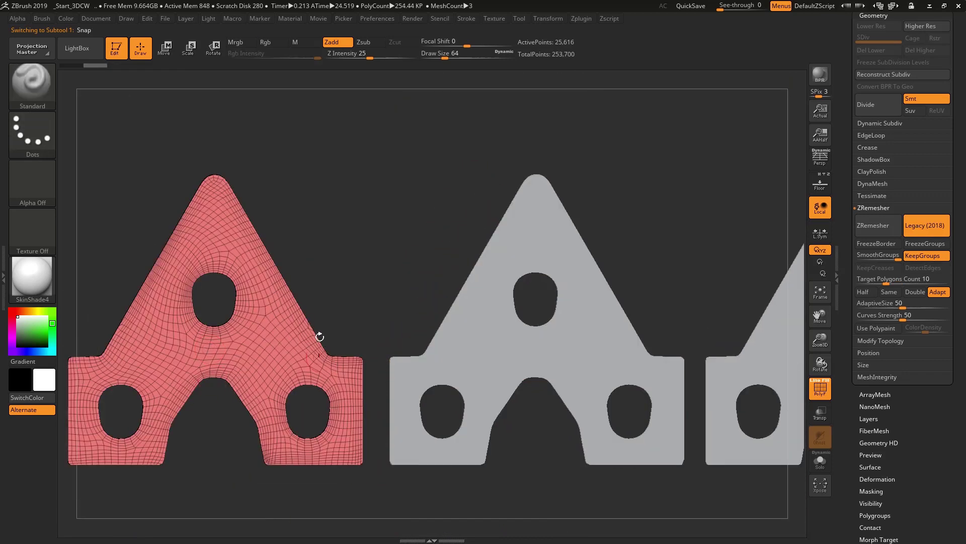
left_click(492, 360, "alt")
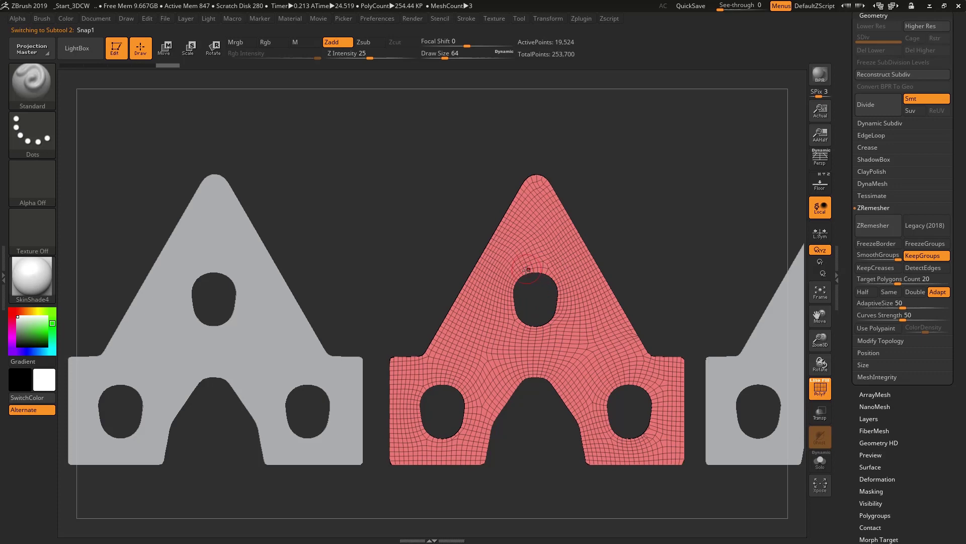
right_click_drag(560, 325, 612, 217)
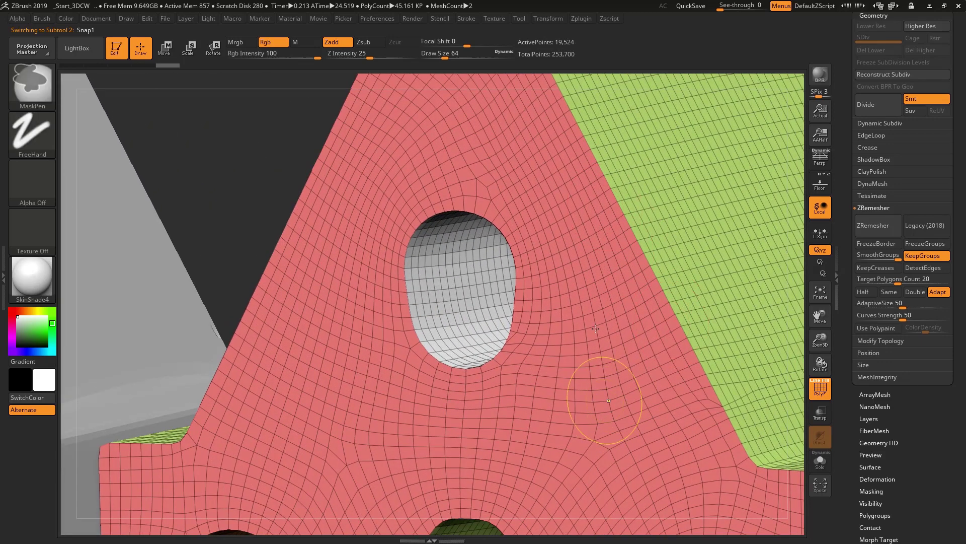
right_click_drag(598, 410, 216, 352, "ctrl")
left_click(214, 351, "alt")
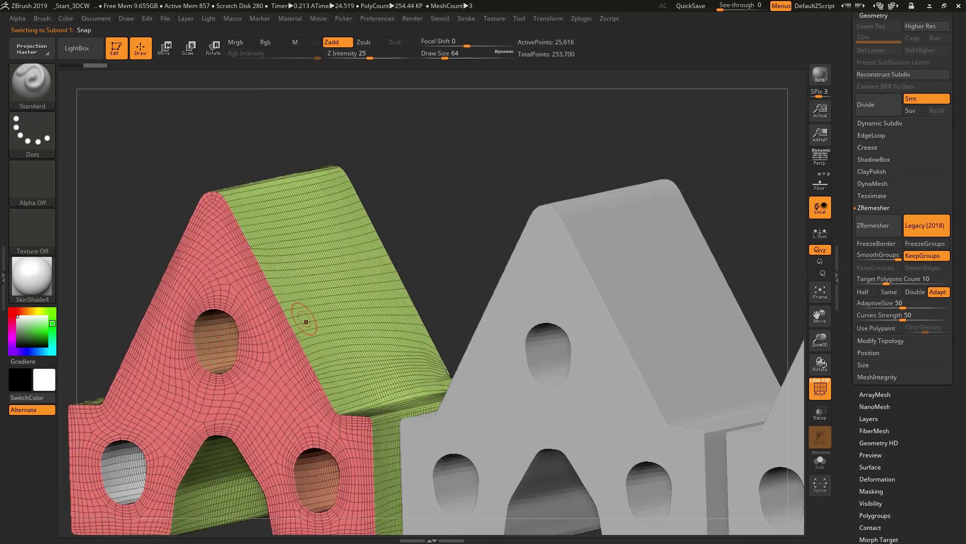
Step: Recheck the middle house's topology and make the third house, Snap2, the active subtool
left_click(541, 288, "alt")
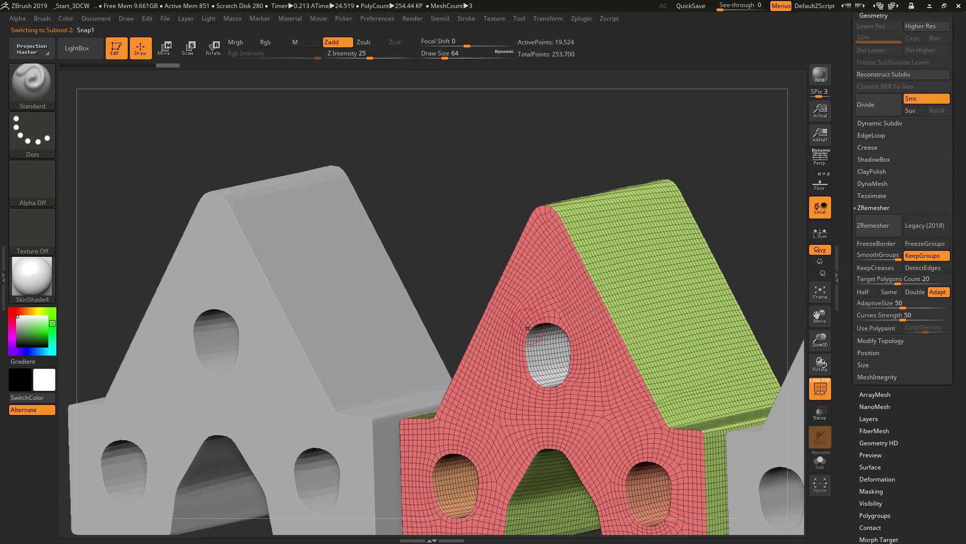
right_click_drag(515, 268, 513, 210, "ctrl")
right_click_drag(526, 159, 356, 121, "alt")
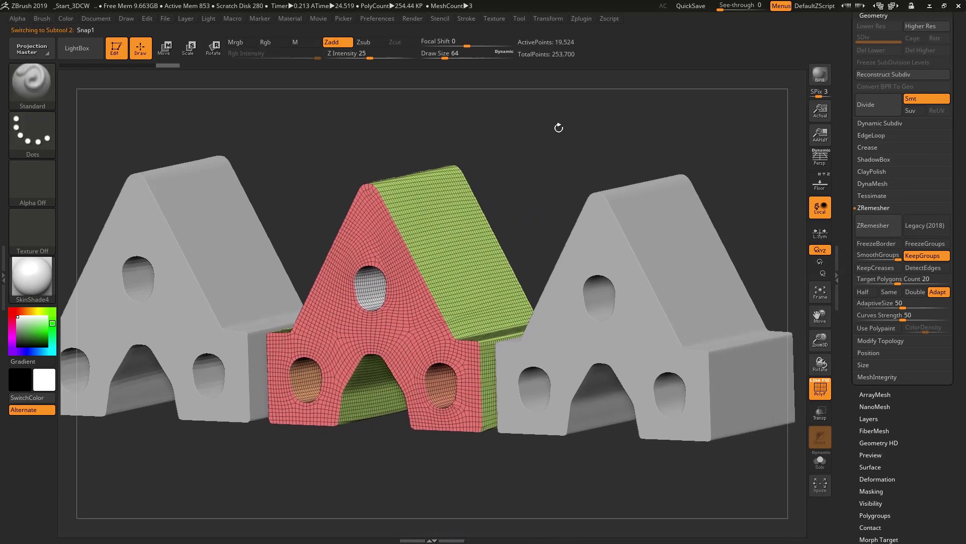
left_click(594, 197, "alt")
left_click_drag(647, 129, 738, 158)
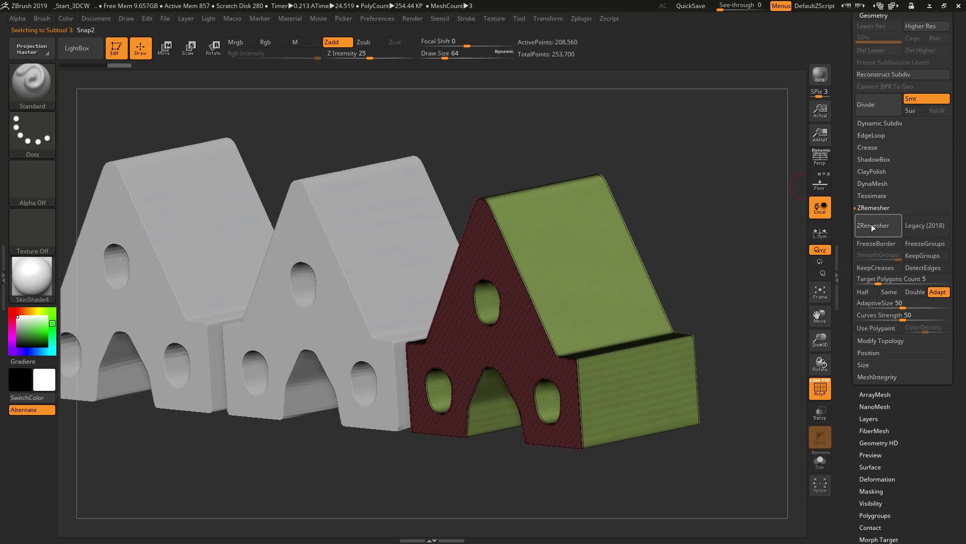
Step: Remesh Snap2 with the non-legacy ZRemesher, enabling KeepGroups, KeepCreases and DetectEdges and setting the target polygons count to 20
left_click(924, 256)
left_click(874, 267)
left_click(923, 267)
type("20")
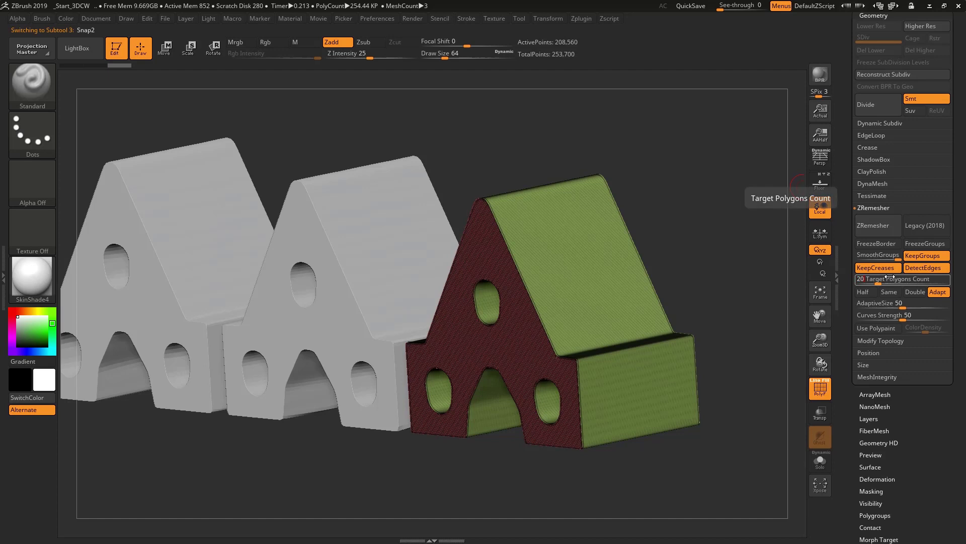
key("Return")
left_click(877, 226)
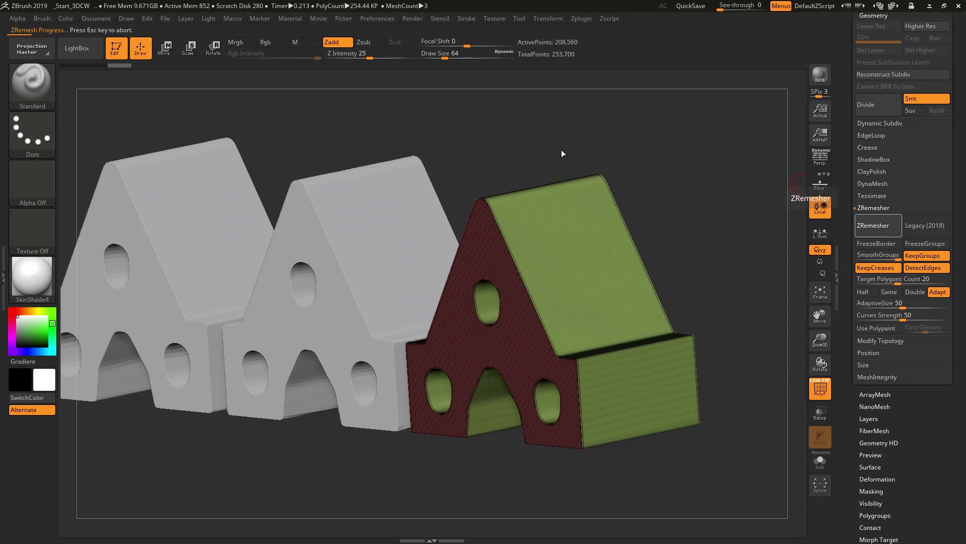
Step: Compare the topology of Snap1 and Snap2 by switching between them, inspecting Snap2's polygroup border up close and from other angles
left_click(338, 277, "alt")
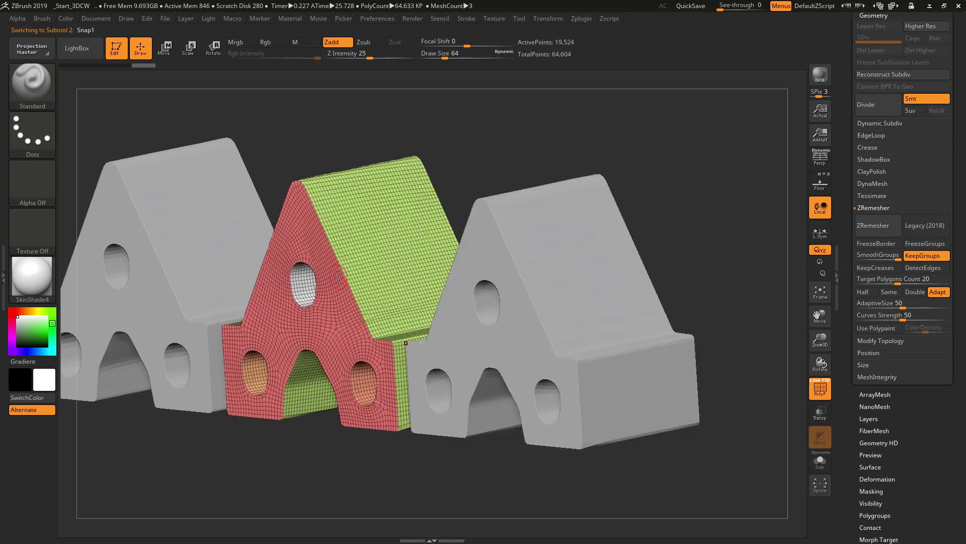
left_click(489, 329, "alt")
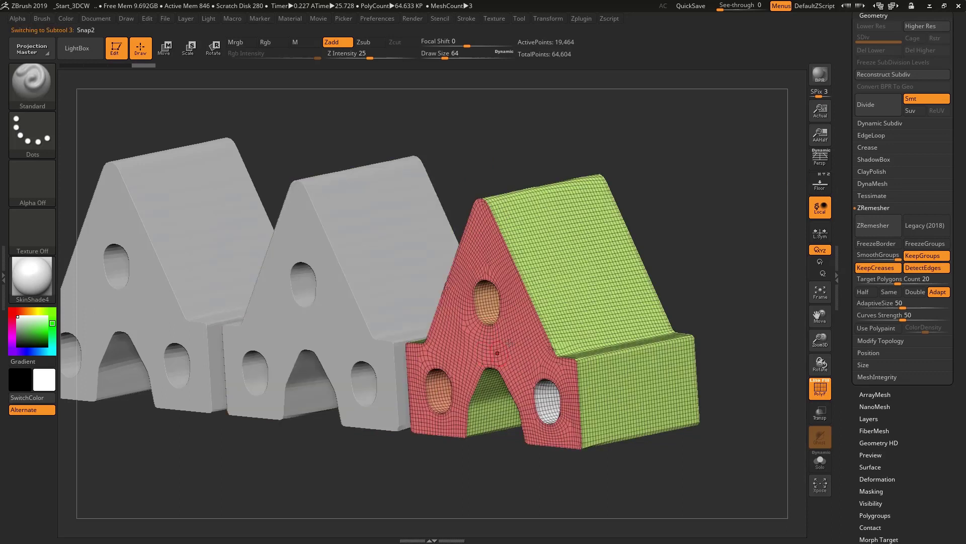
left_click(337, 306, "alt")
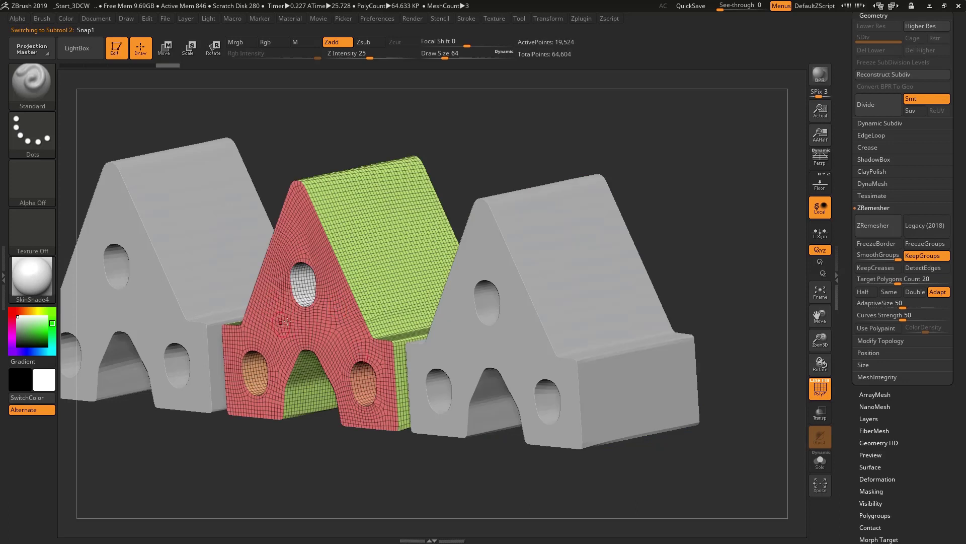
left_click(451, 336, "alt")
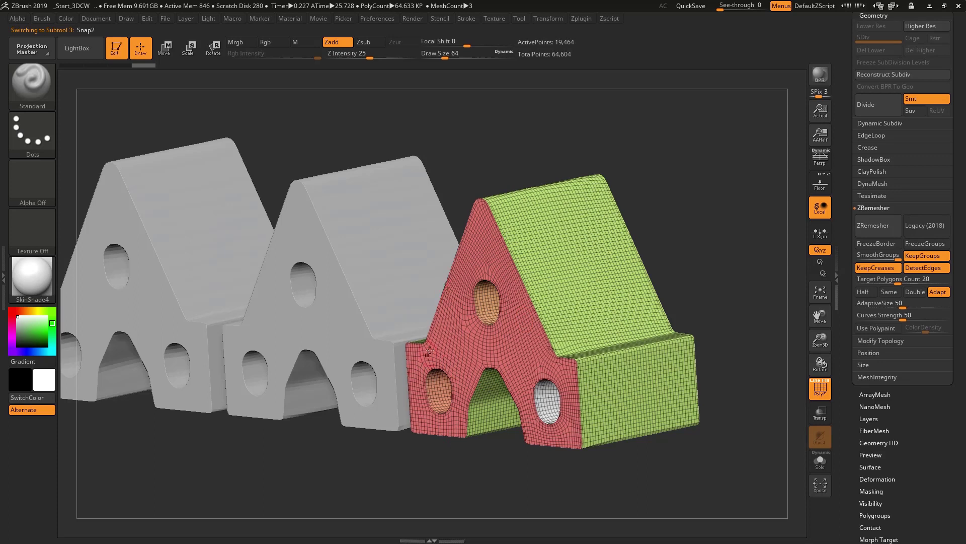
mouse_move(544, 297)
right_mouse_down("ctrl")
mouse_move(557, 377)
mouse_move(544, 430)
mouse_move(458, 416)
right_mouse_up("ctrl")
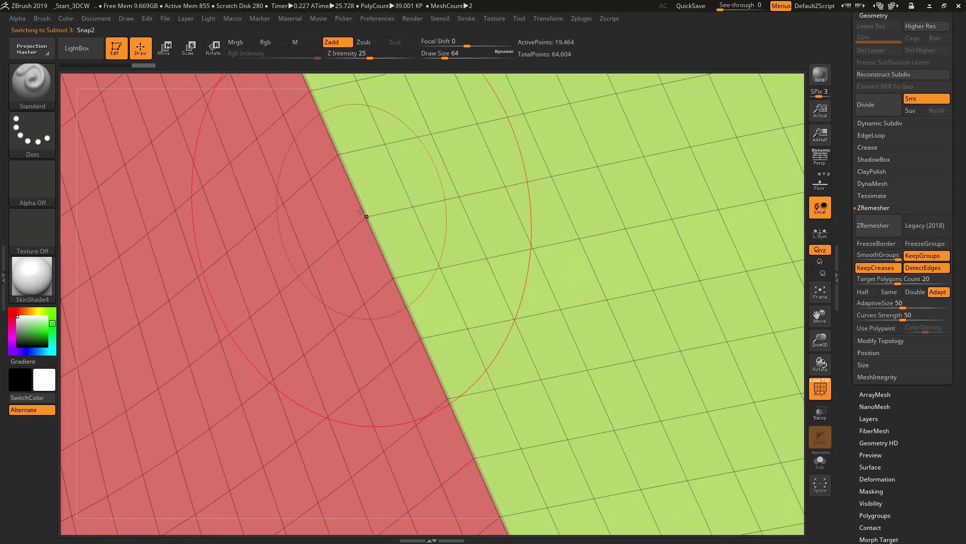
mouse_move(451, 358)
right_mouse_down("ctrl")
mouse_move(398, 203)
mouse_move(384, 119)
right_mouse_up("ctrl")
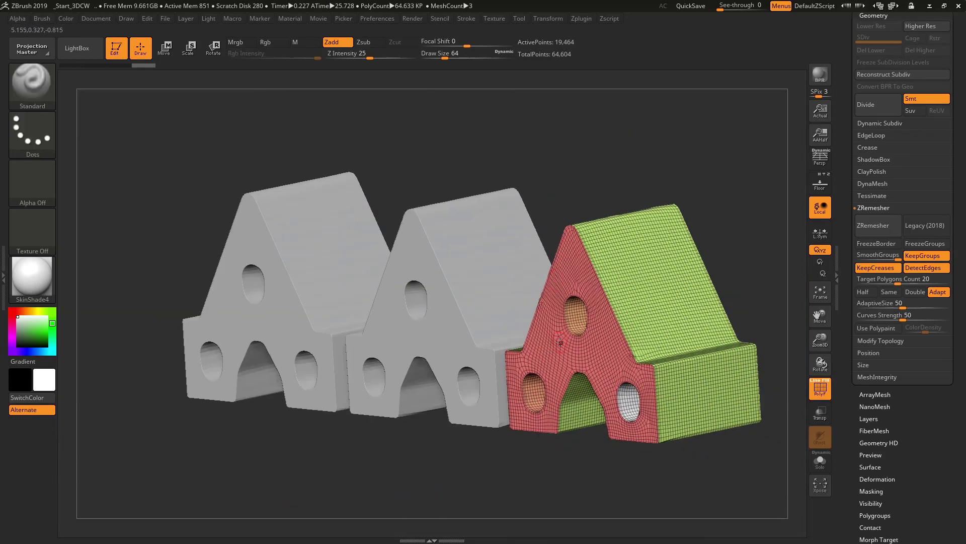
left_click(428, 347, "alt")
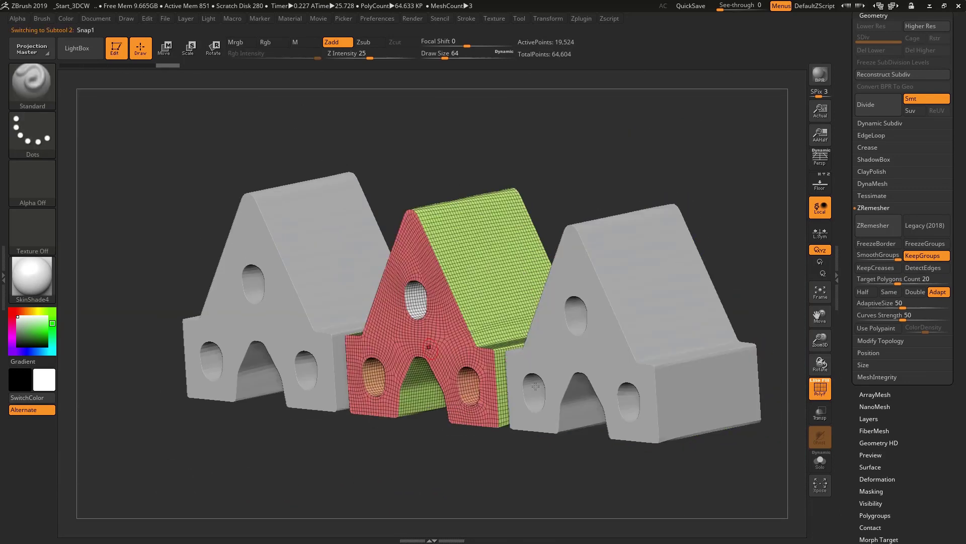
left_click(576, 360, "alt")
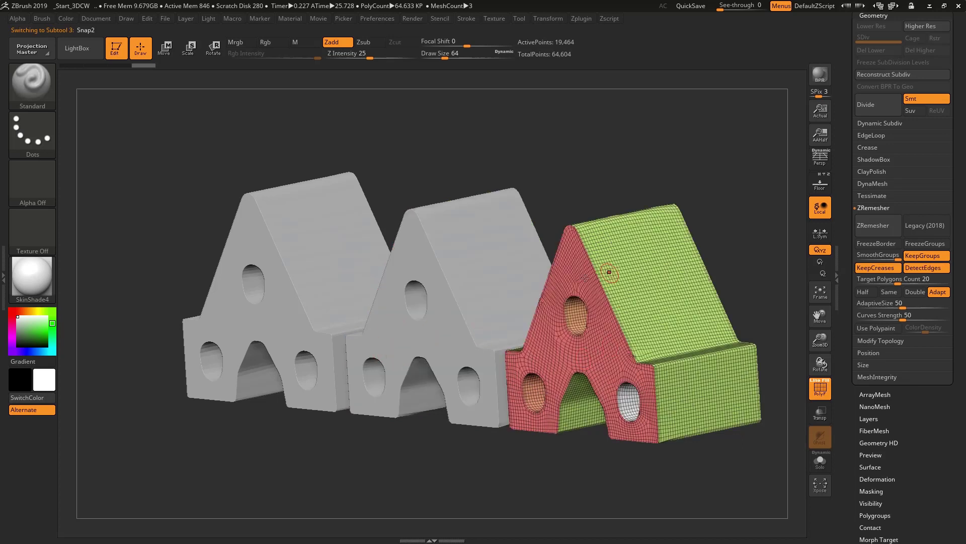
right_click_drag(656, 255, 628, 268)
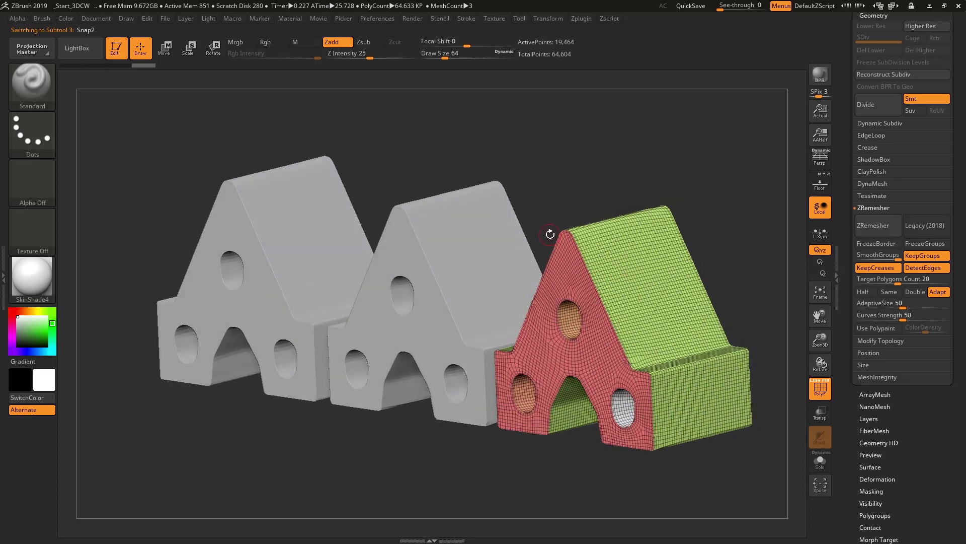
right_click_drag(593, 271, 542, 204)
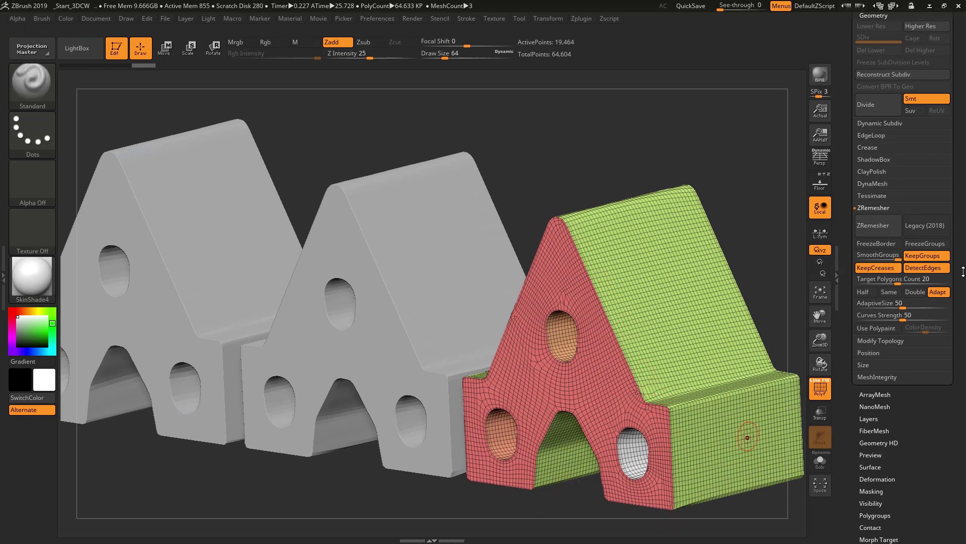
Step: Merge the Snap1 and Snap2 subtools down into Snap so all three houses form one subtool
scroll(872, 242, "up", 8)
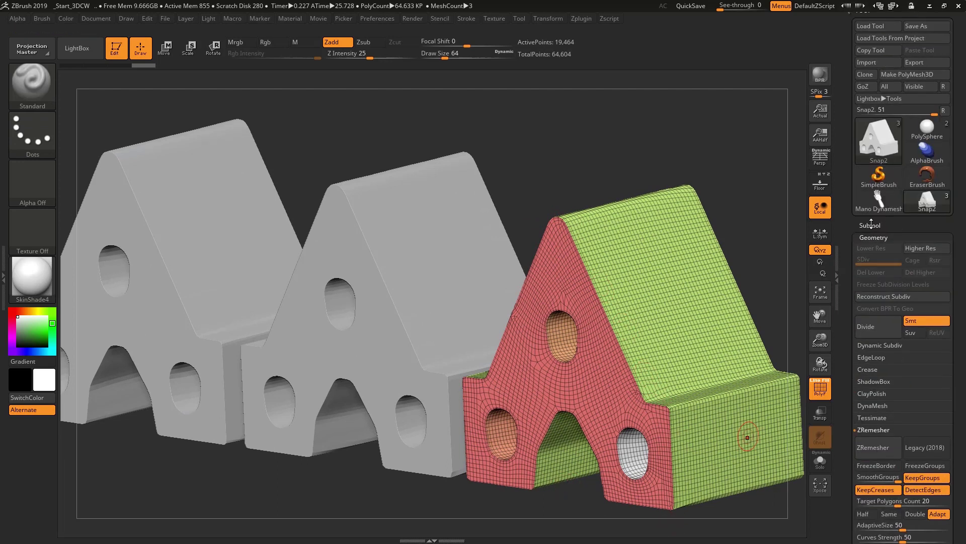
left_click(870, 225)
left_click(871, 254)
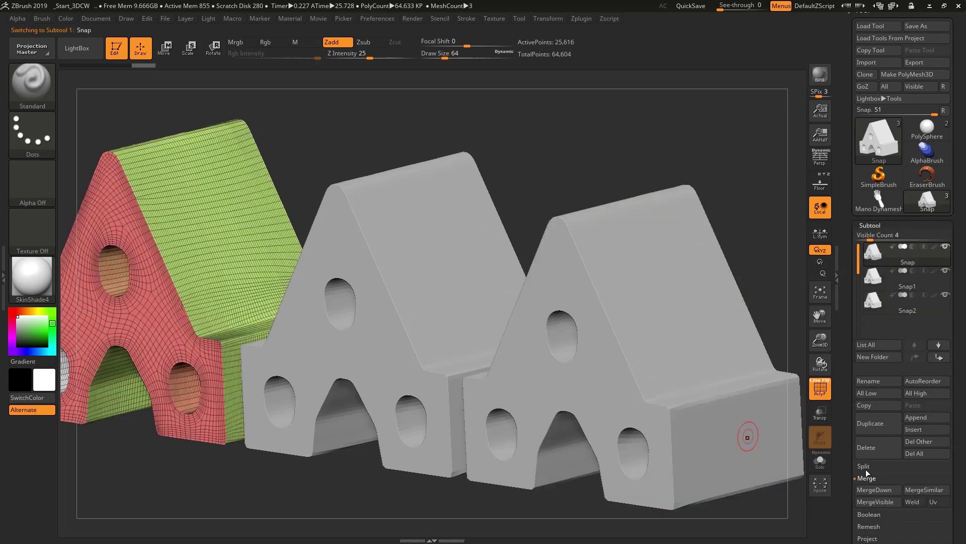
left_click(881, 495)
left_click(786, 516)
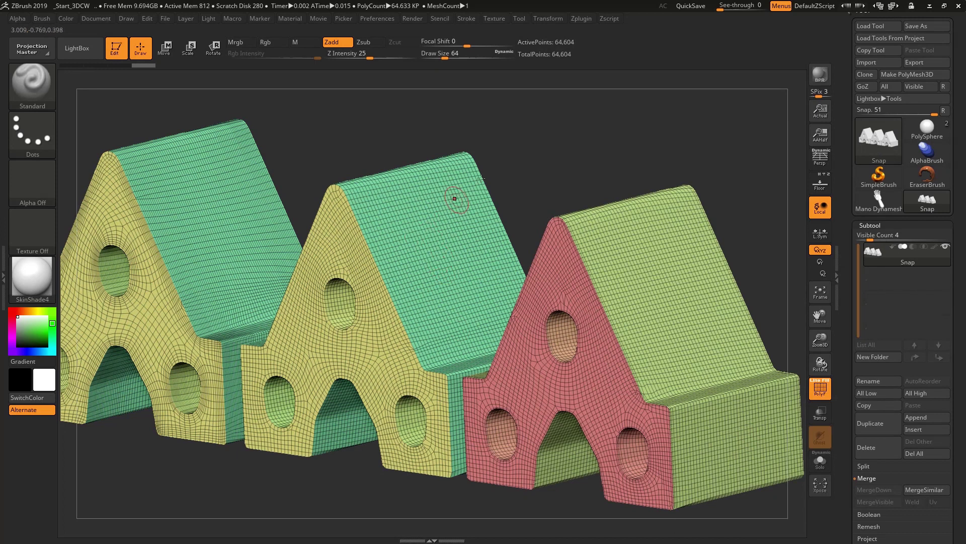
Step: Subdivide the merged houses twice
left_click_drag(523, 155, 538, 150, "shift")
mouse_move(576, 163)
right_mouse_down("alt")
mouse_move(523, 143)
mouse_move(593, 165)
mouse_move(522, 166)
right_mouse_up("alt")
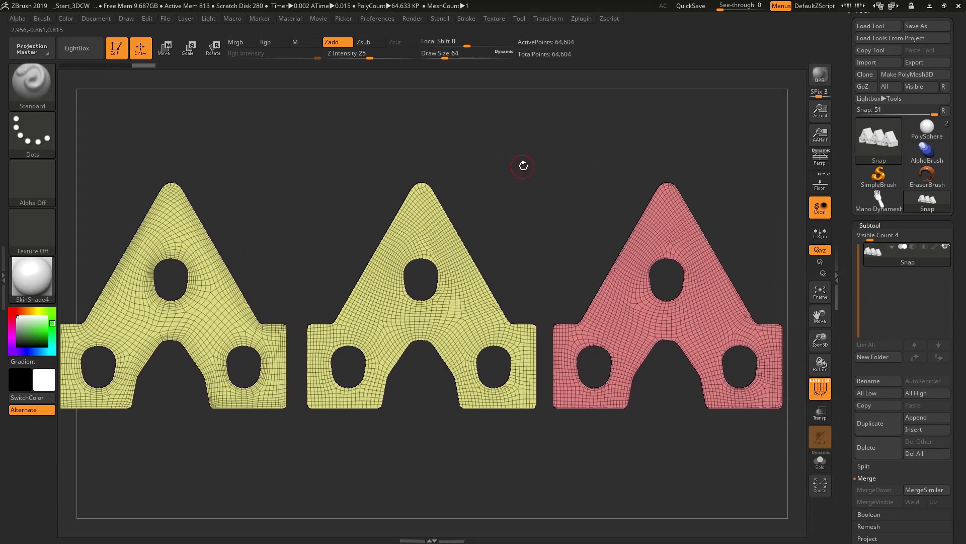
key("ctrl")
key("ctrl+d")
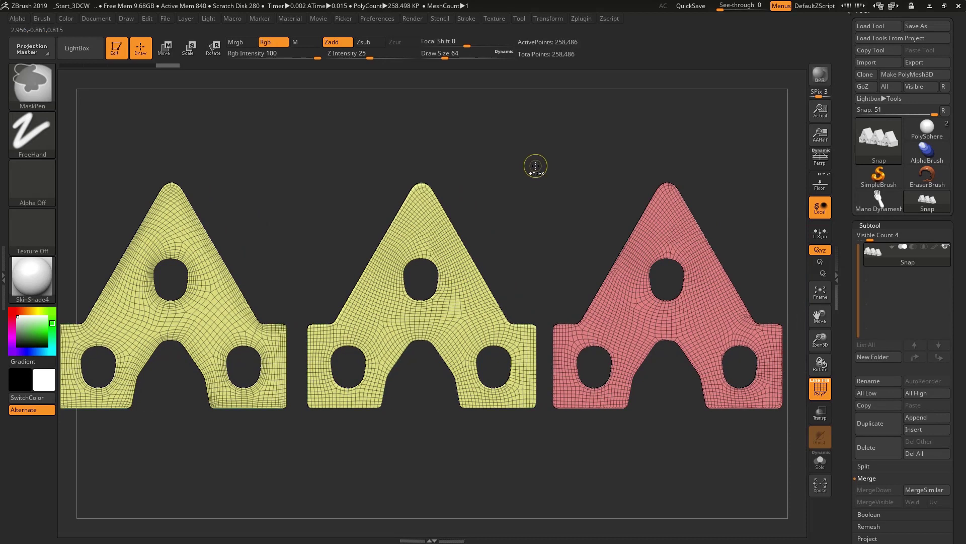
left_click_drag(564, 154, 650, 168)
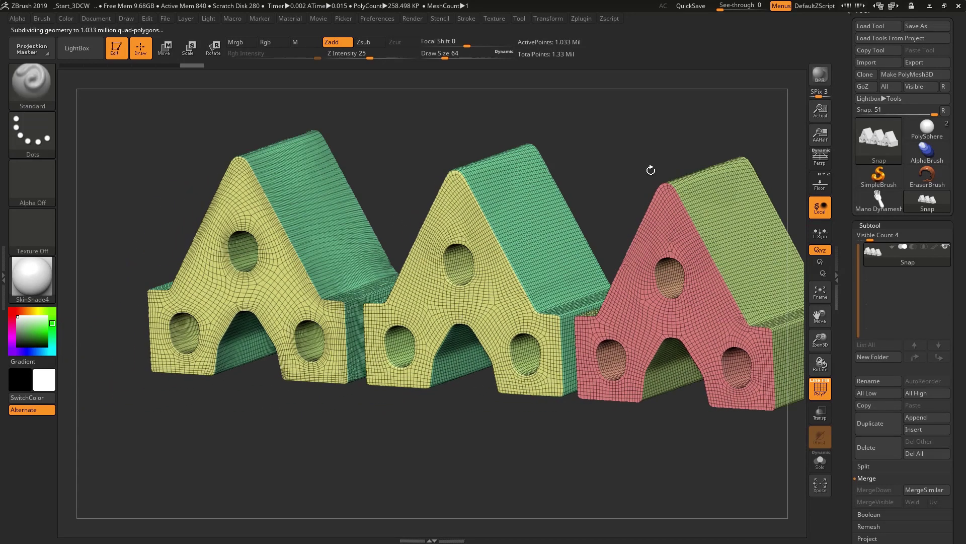
left_click_drag(536, 146, 485, 168)
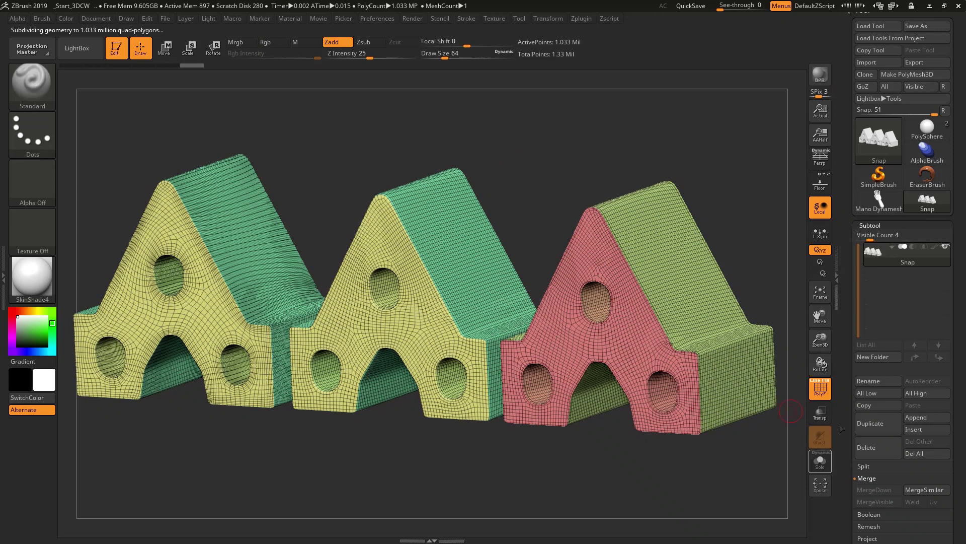
Step: Turn off the polyframe and examine how the subdivided roof and hole edges differ between the three houses
left_click(821, 388)
right_click_drag(184, 199, 188, 250, "ctrl")
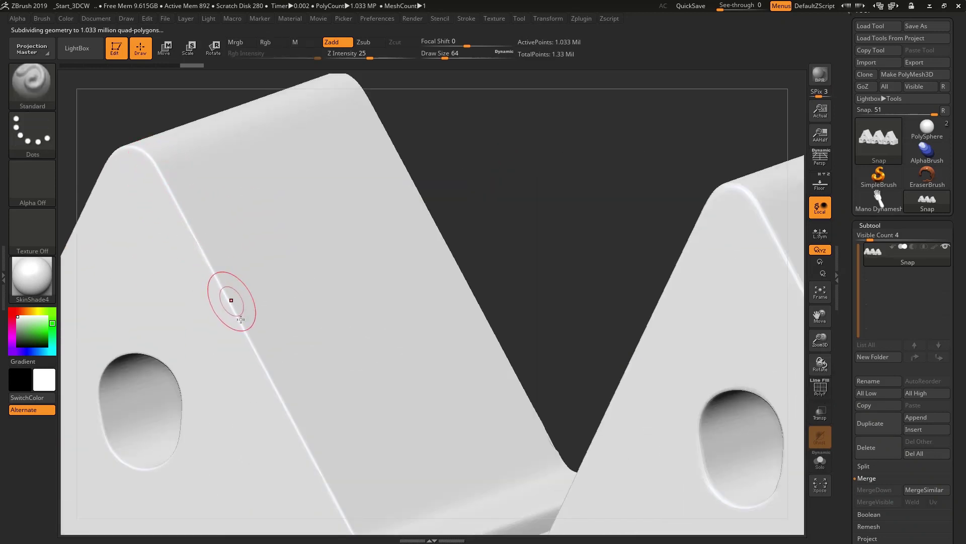
mouse_move(297, 391)
right_mouse_down("ctrl")
mouse_move(308, 277)
mouse_move(294, 201)
mouse_move(454, 259)
right_mouse_up("ctrl")
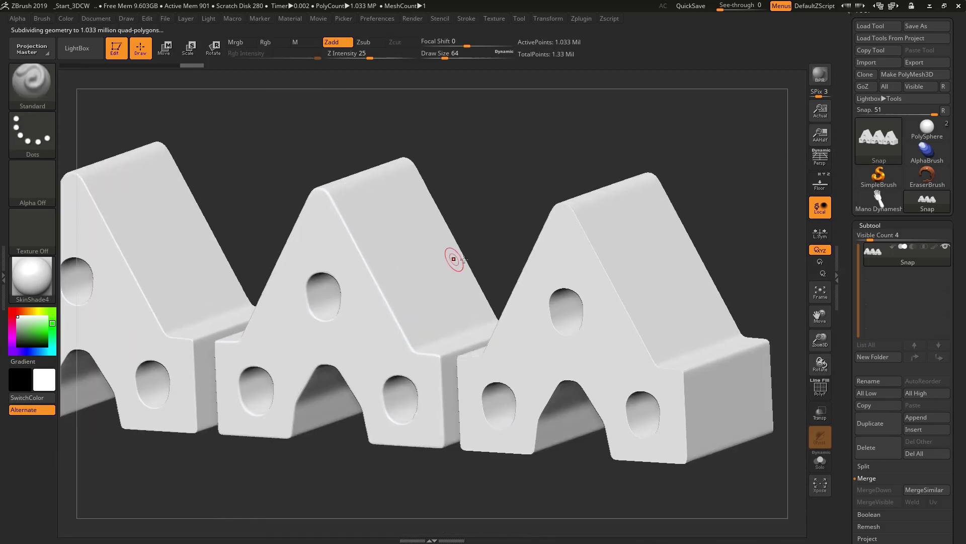
mouse_move(614, 224)
right_mouse_down()
mouse_move(507, 220)
mouse_move(506, 281)
right_mouse_up()
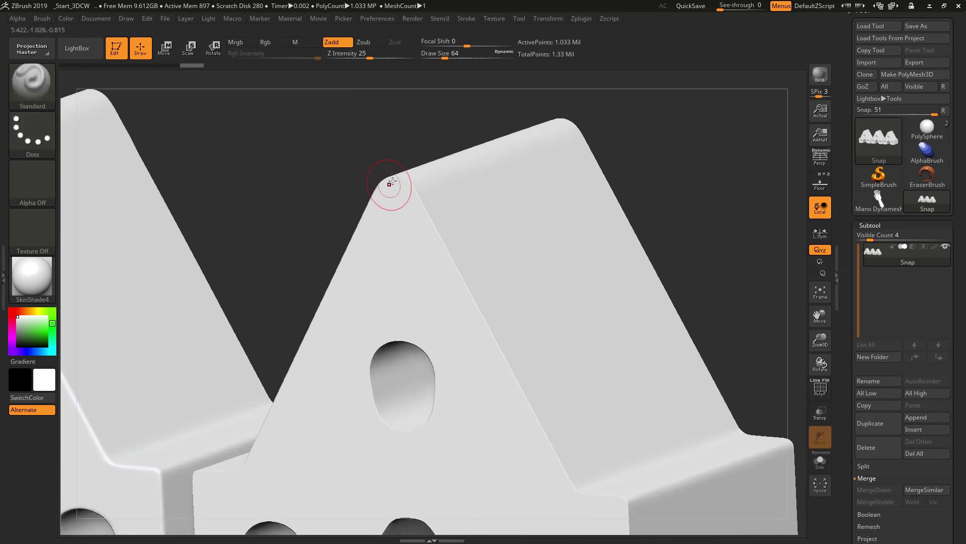
key("ctrl")
mouse_move(548, 332)
right_mouse_down("ctrl")
mouse_move(553, 237)
mouse_move(645, 231)
right_mouse_up("ctrl")
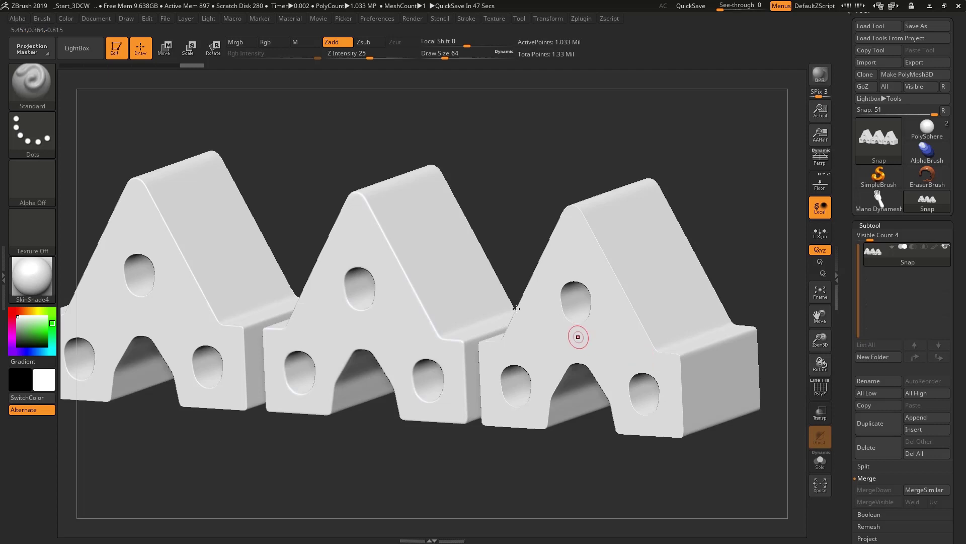
Step: Insert the Mano Dynamesh hand as a new subtool and move it straight up above the first house
left_click_drag(429, 158, 470, 135, "shift")
left_click_drag(490, 204, 523, 258, "alt")
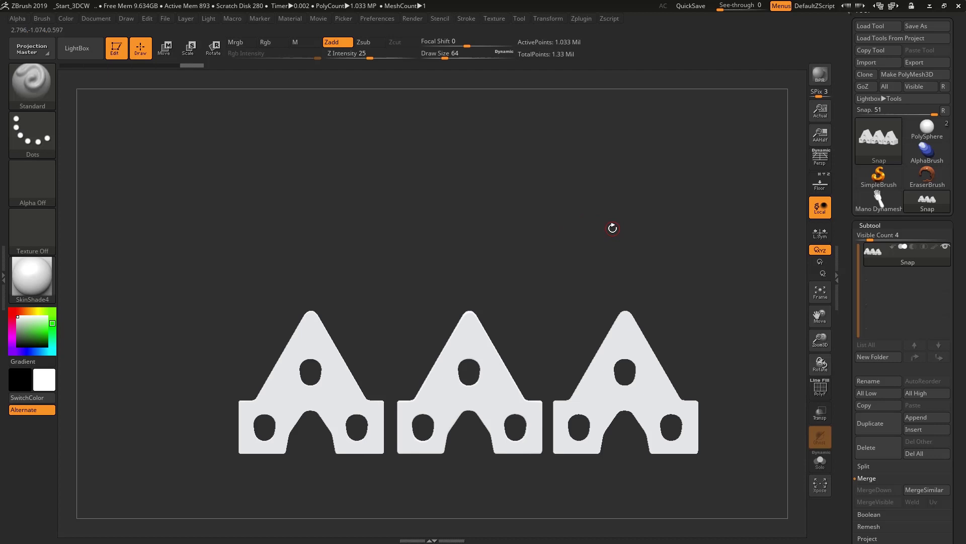
left_click_drag(745, 272, 730, 322, "alt")
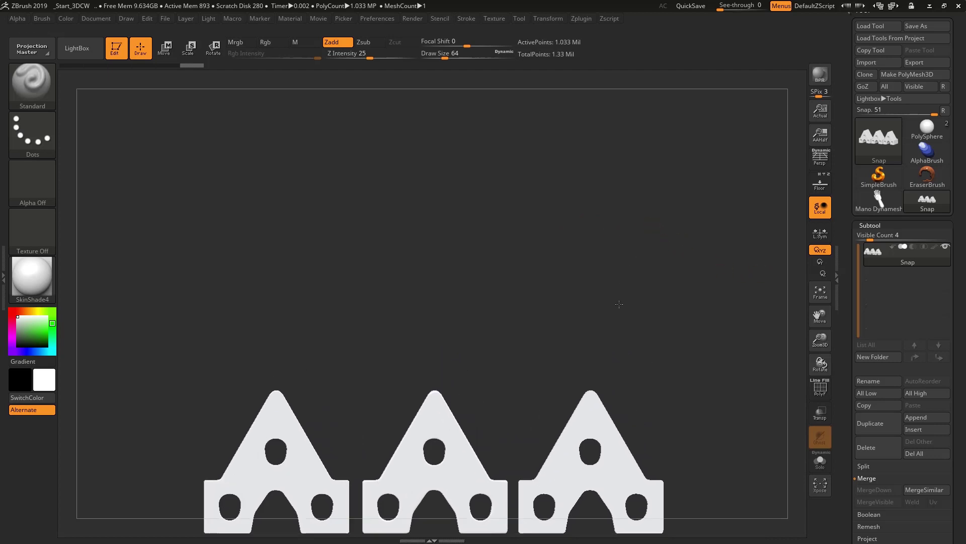
left_click(926, 429)
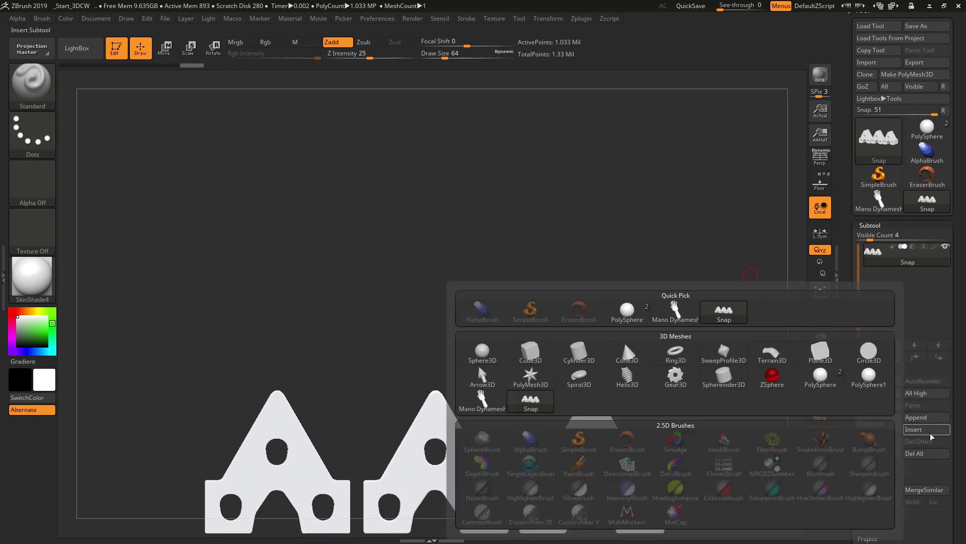
left_click(675, 311)
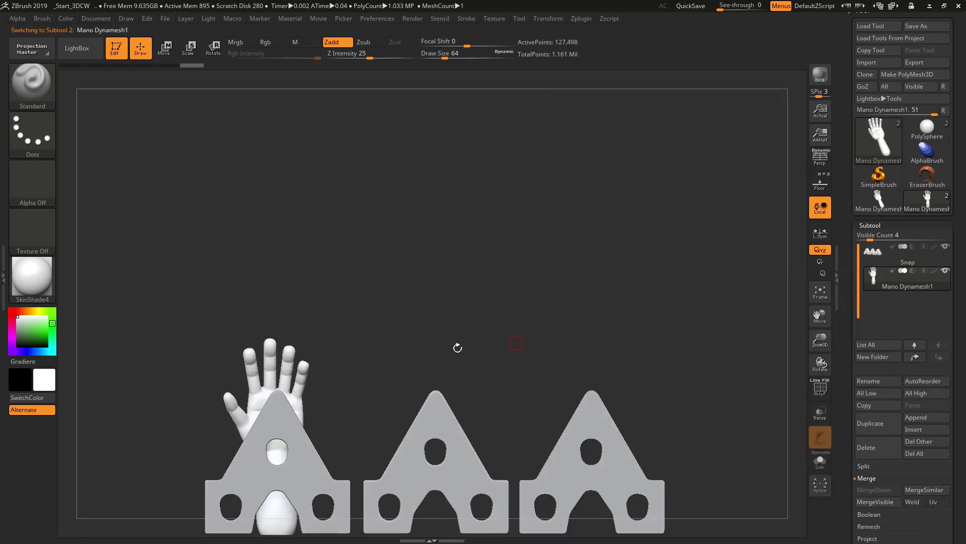
key("w")
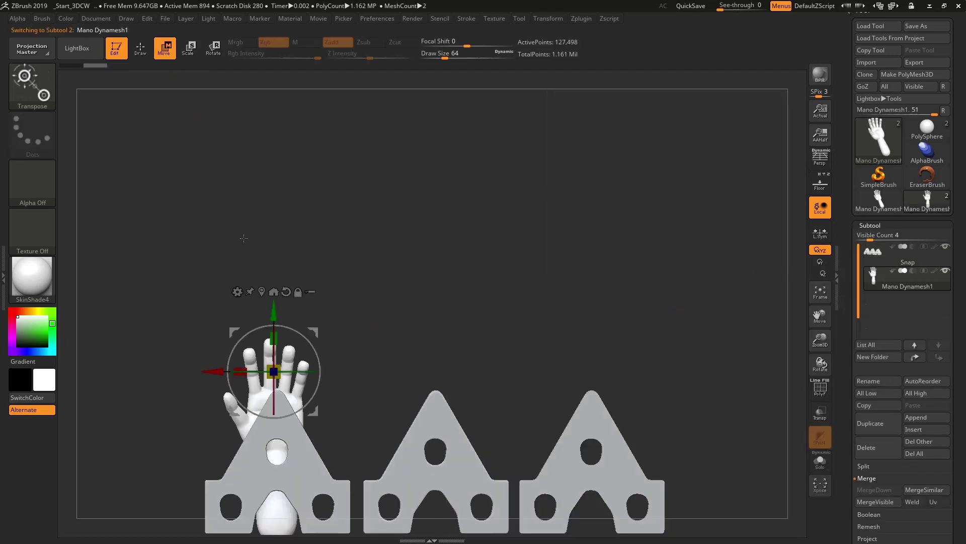
left_click_drag(274, 309, 274, 118)
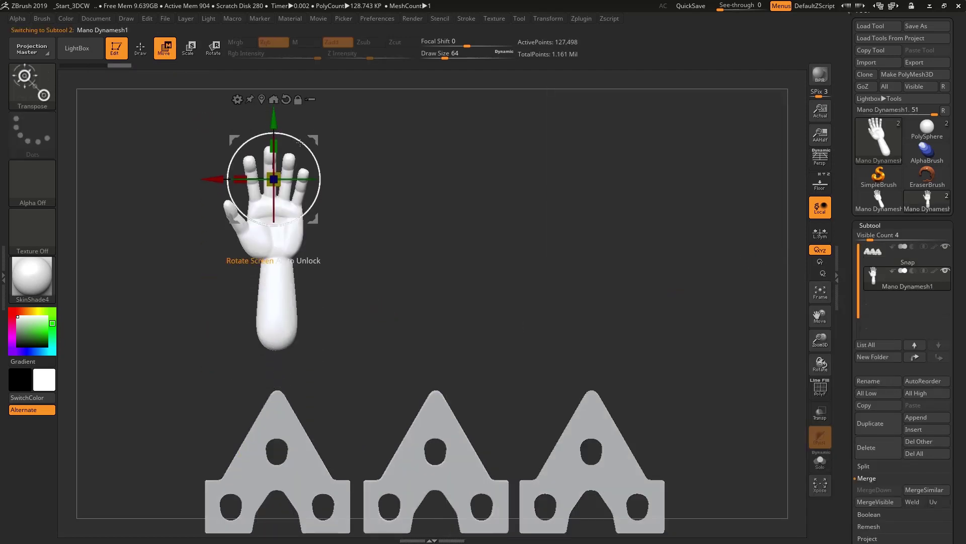
Step: Show the hand's polygroup colours with the polyframe fill on and the wireframe lines hidden
left_click(820, 387)
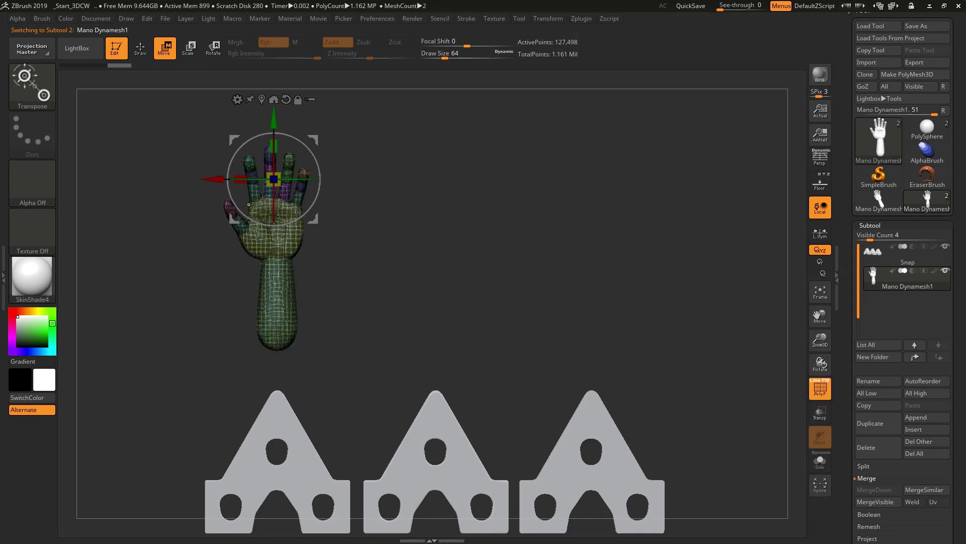
key("f")
left_click(821, 387)
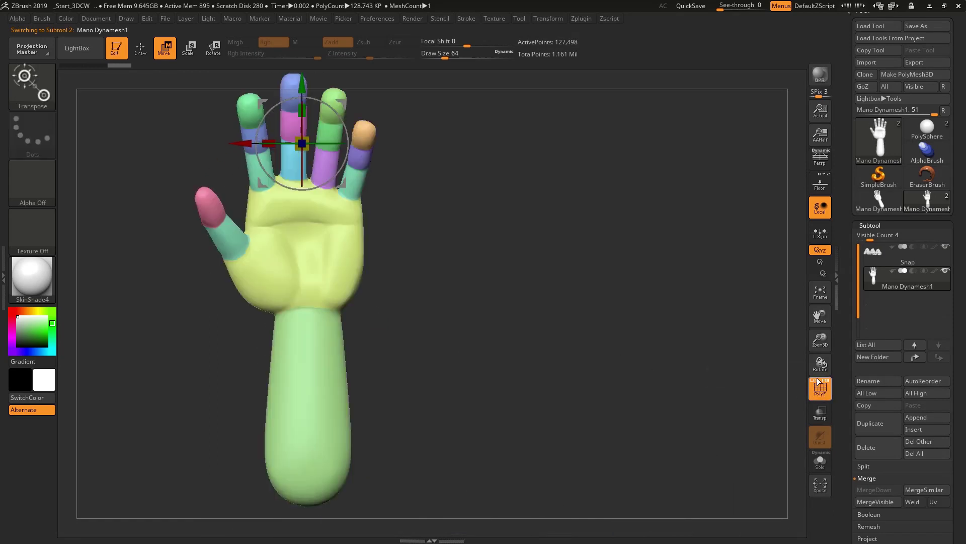
left_click_drag(333, 245, 436, 301)
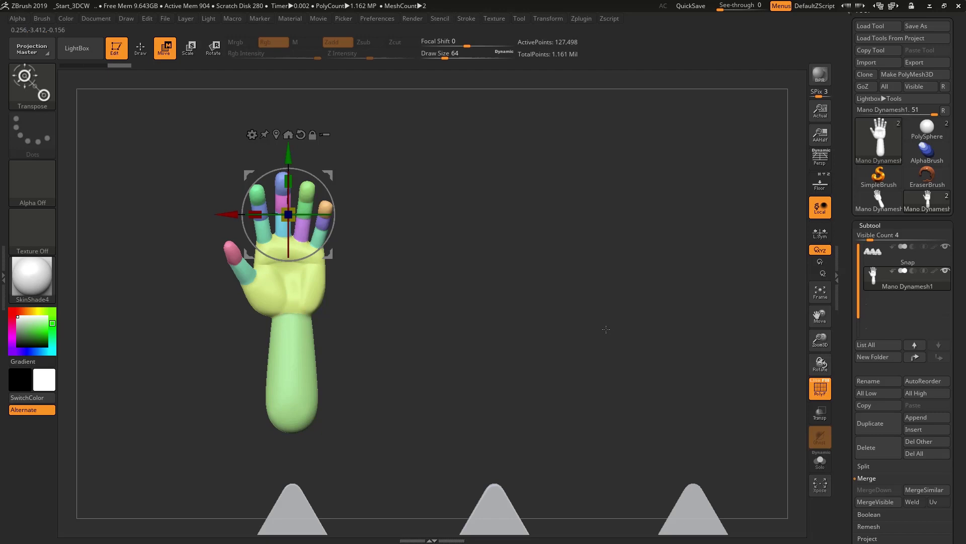
Step: Turn on the wireframe lines and make two copies of the hand, placing them so one hand stands above each house
left_click(819, 385)
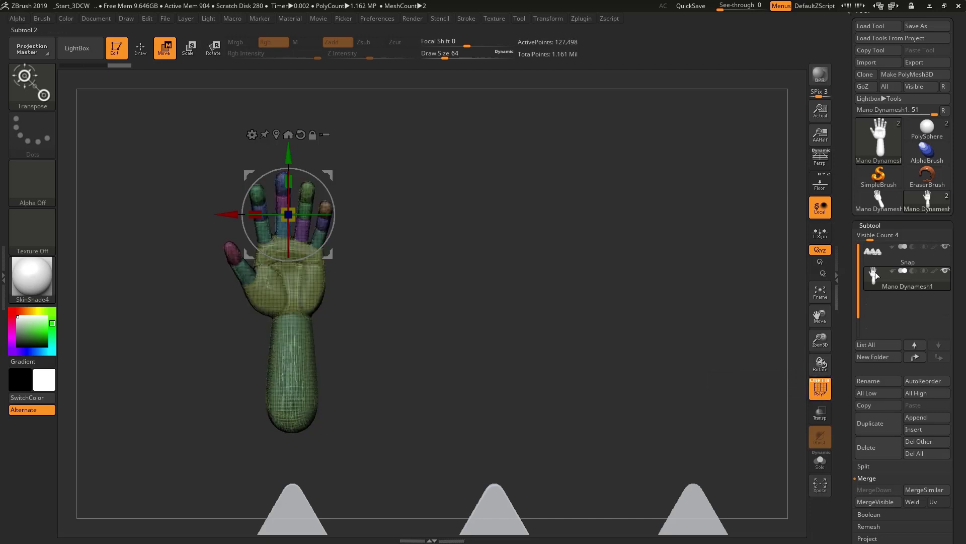
left_click(871, 430)
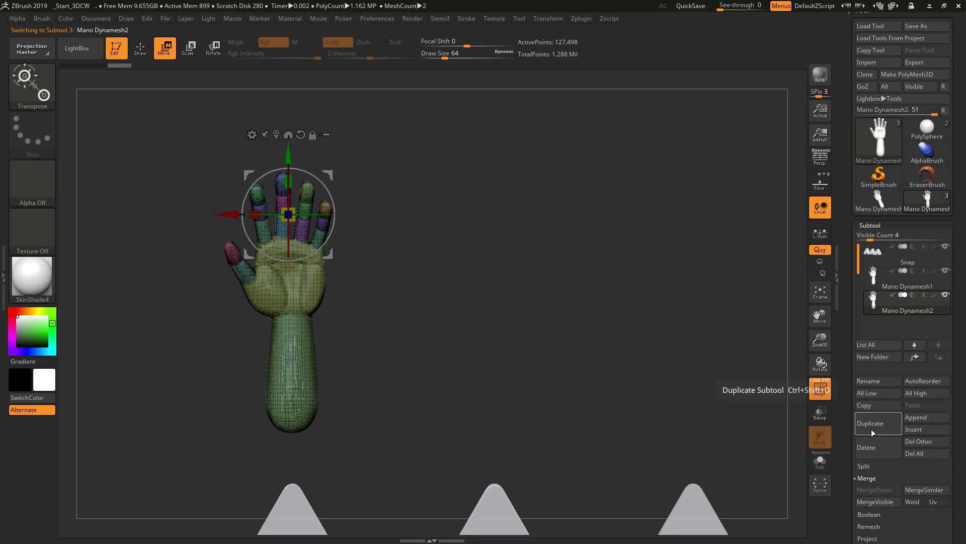
left_click_drag(231, 215, 633, 251)
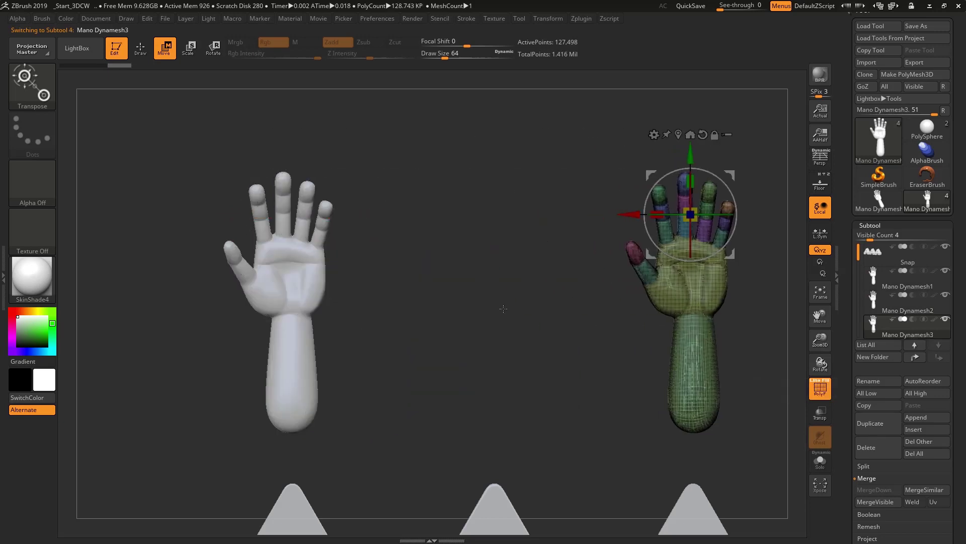
left_click(262, 288, "alt")
left_click_drag(229, 215, 431, 240, "ctrl")
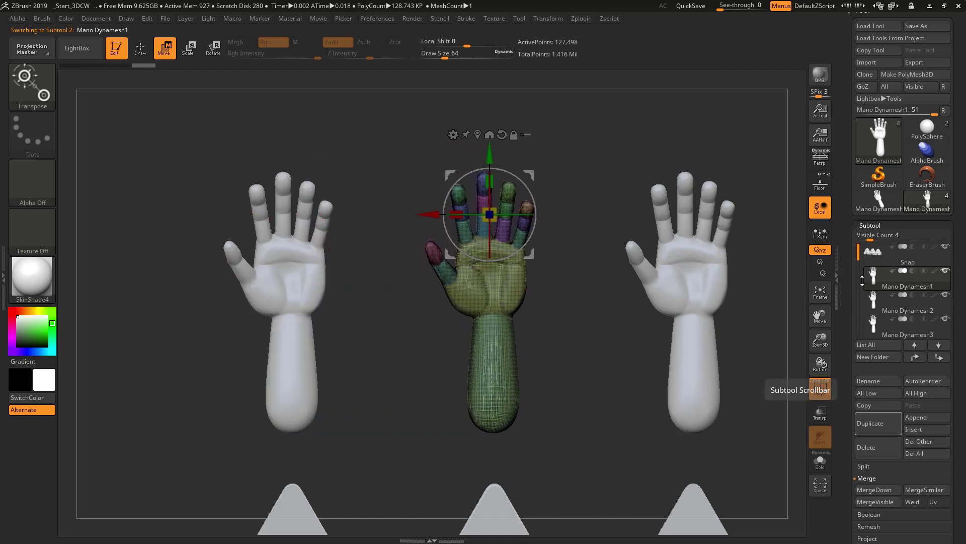
mouse_move(871, 279)
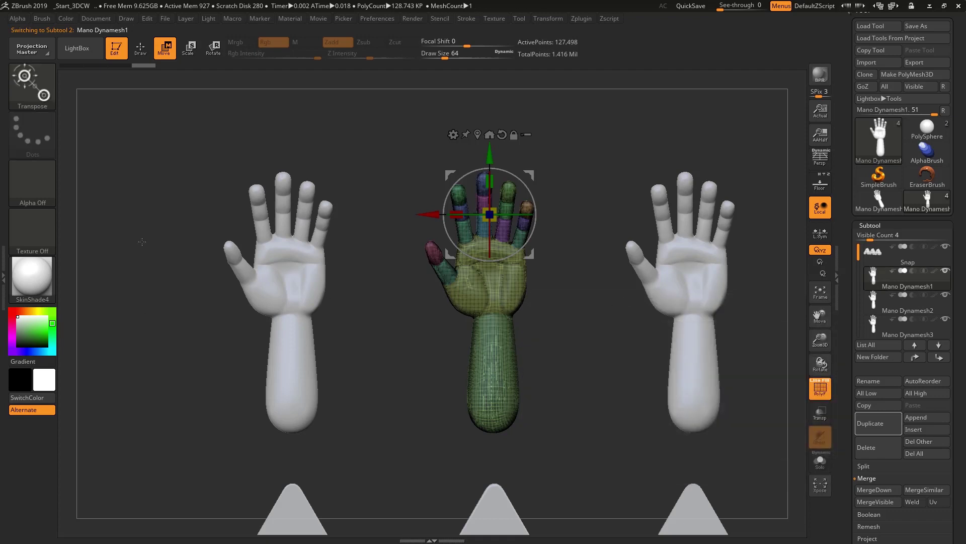
Step: ZRemesh the hand above the first house with Legacy (2018) and KeepGroups enabled at a Target Polygons Count of 5
left_click(269, 261, "alt")
left_click_drag(371, 305, 344, 325)
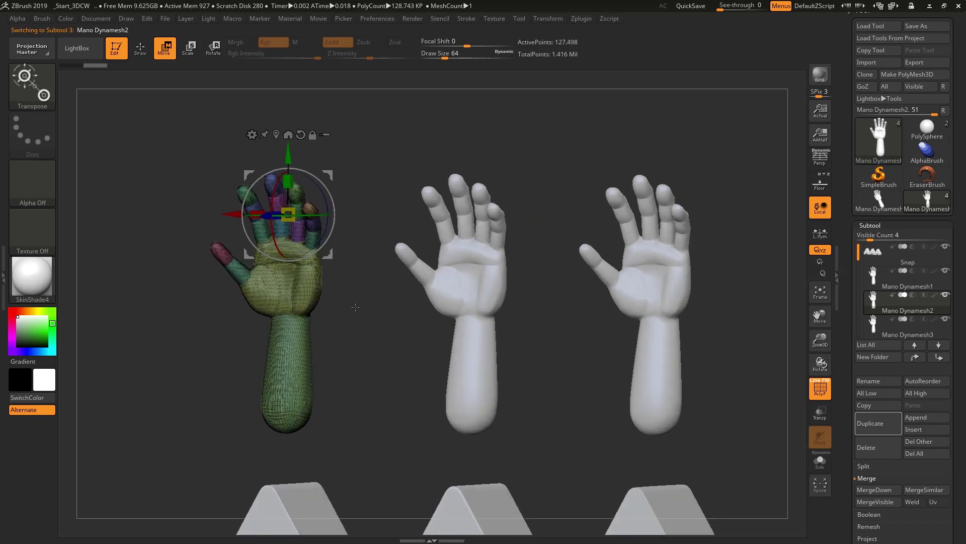
mouse_move(345, 325)
right_mouse_down("ctrl")
mouse_move(364, 384)
mouse_move(453, 365)
mouse_move(563, 315)
mouse_move(525, 274)
right_mouse_up("ctrl")
mouse_move(525, 274)
right_mouse_down("alt")
mouse_move(557, 350)
mouse_move(449, 263)
mouse_move(461, 349)
mouse_move(488, 337)
right_mouse_up("alt")
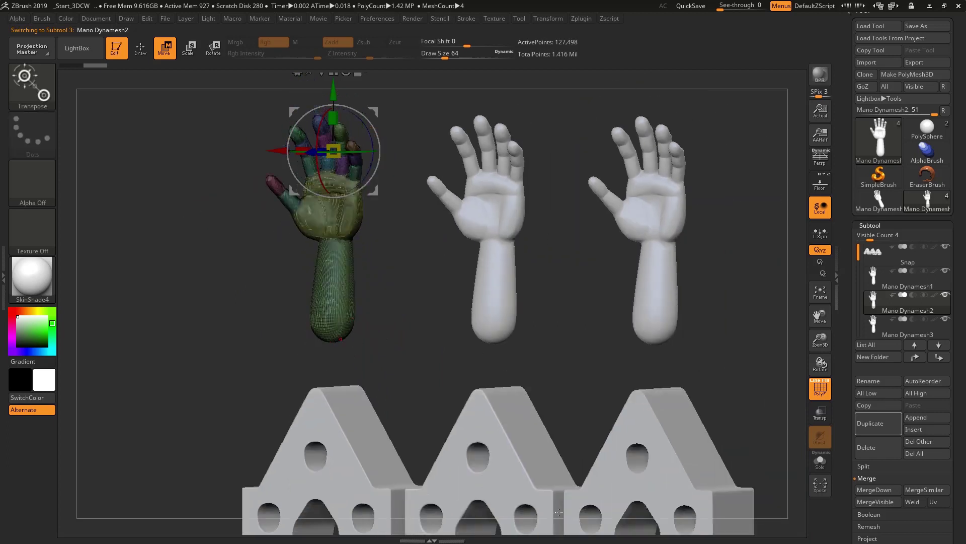
right_click_drag(404, 271, 417, 327, "ctrl")
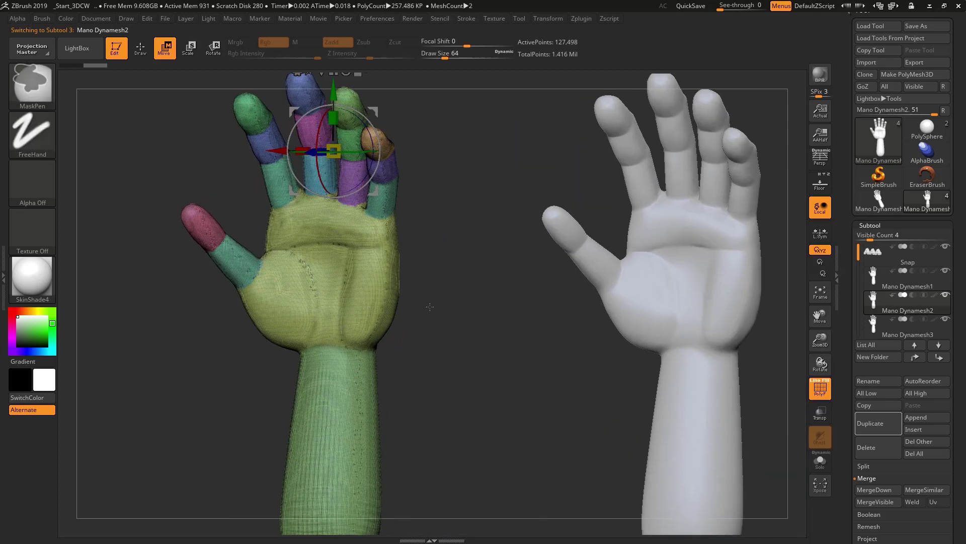
left_click_drag(963, 443, 964, 330)
left_click(880, 168)
left_click(874, 211)
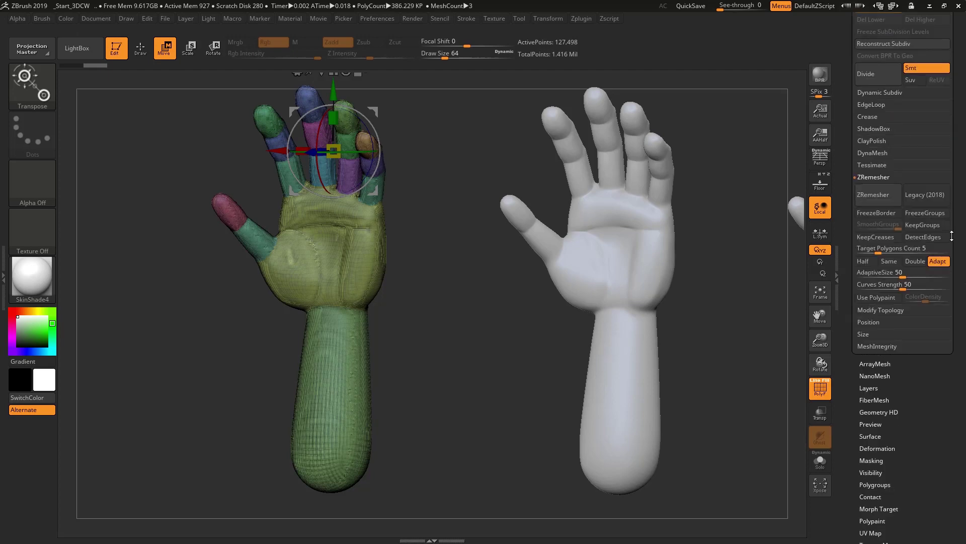
left_click(926, 195)
left_click(923, 225)
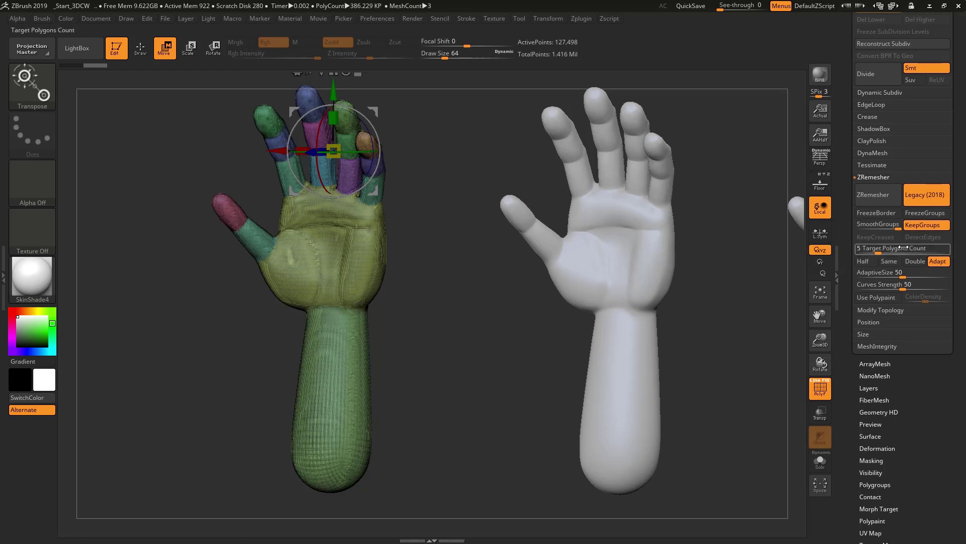
left_click(864, 195)
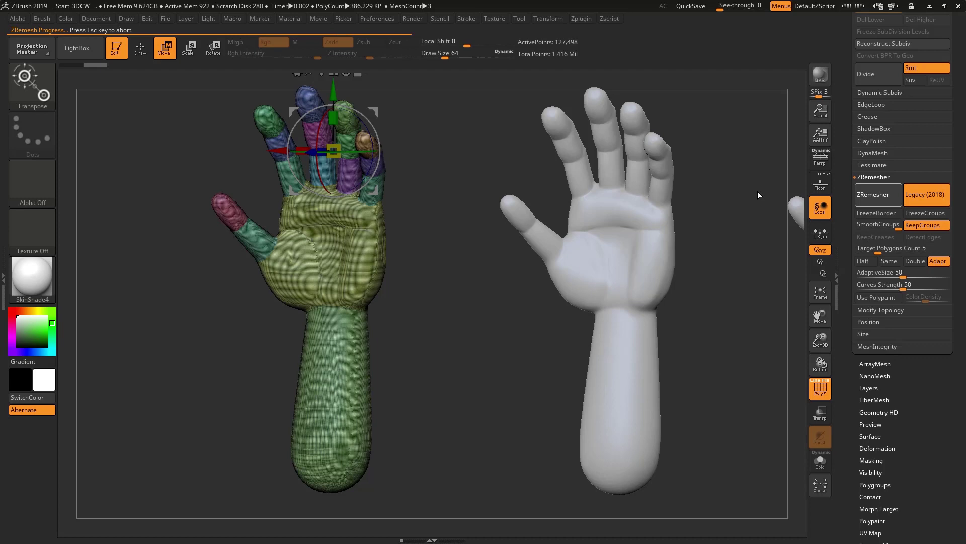
Step: Turn off the polyframe, switch to Draw mode and examine the remeshed first hand's surface against the original hands
left_click_drag(433, 302, 438, 323)
left_click(813, 393)
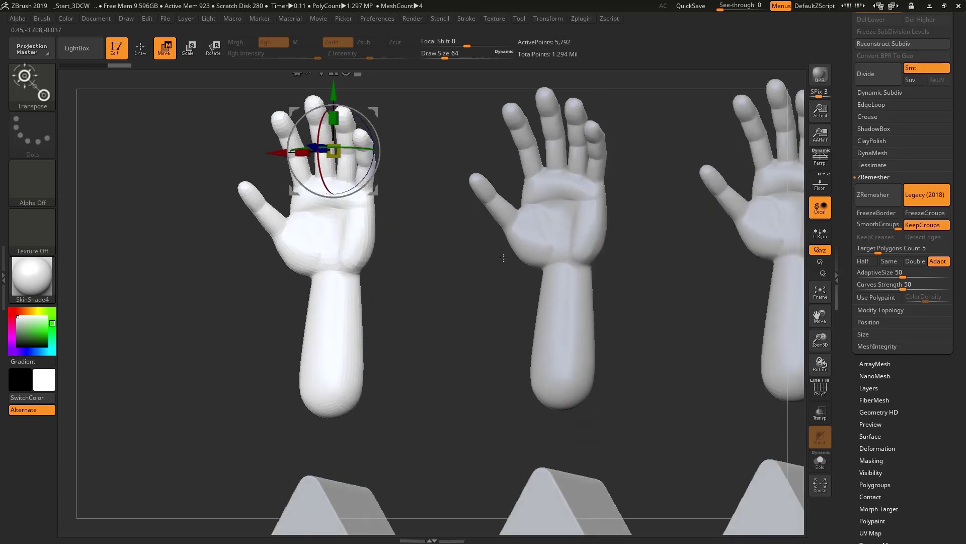
mouse_move(504, 257)
left_mouse_down()
mouse_move(442, 247)
mouse_move(416, 255)
left_mouse_up()
key("q")
left_click_drag(391, 207, 409, 214)
left_click_drag(500, 274, 423, 275)
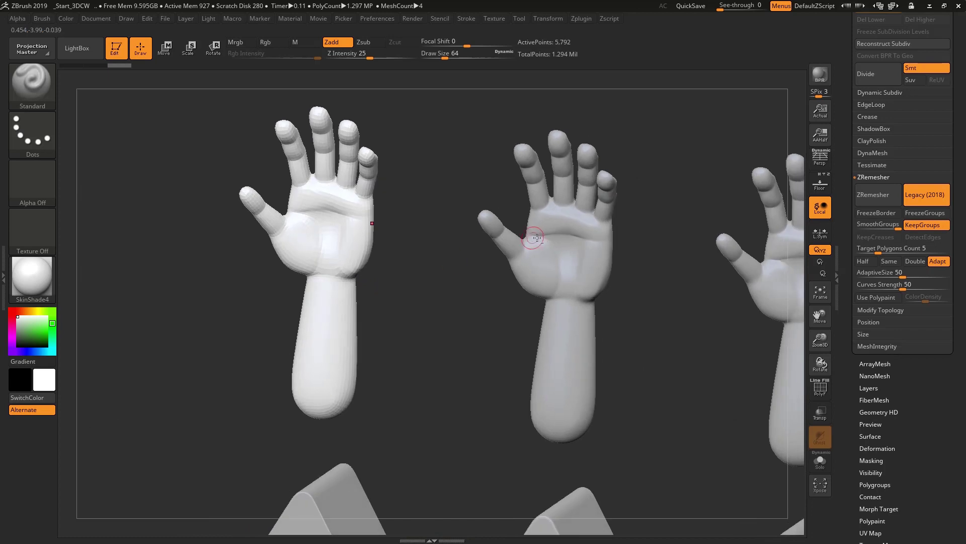
Step: Turn the polyframe back on and enable KeepGroups for remeshing the middle hand
left_click(820, 388)
left_click(567, 231, "alt")
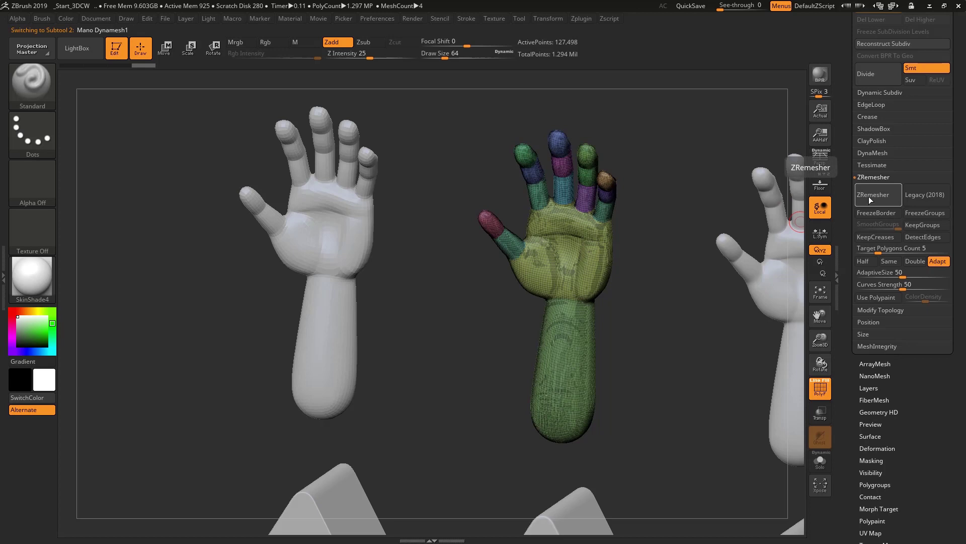
left_click(921, 227)
Step: ZRemesh the middle hand with the new algorithm at a Target Polygons Count of 10 and compare it with the first hand
left_click(879, 248)
type("10")
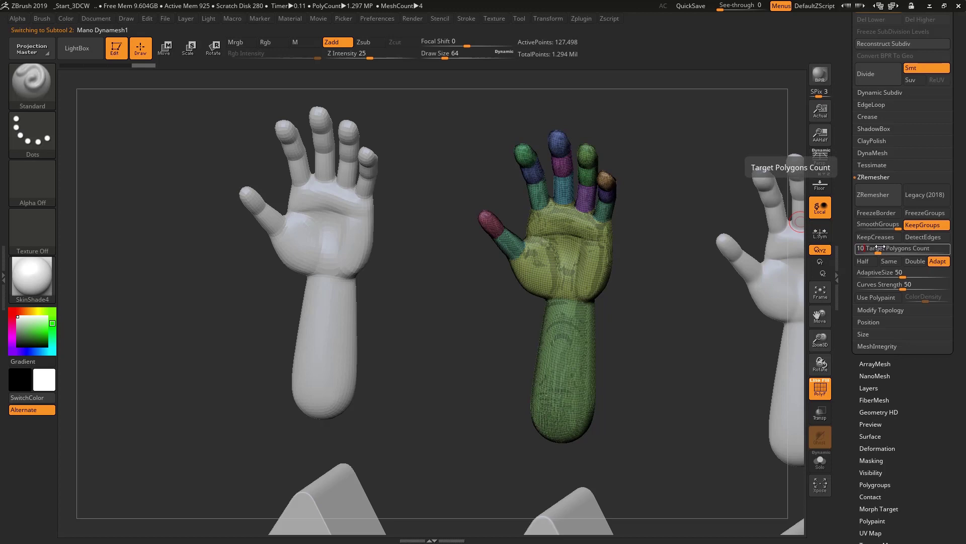
key("Return")
left_click(876, 195)
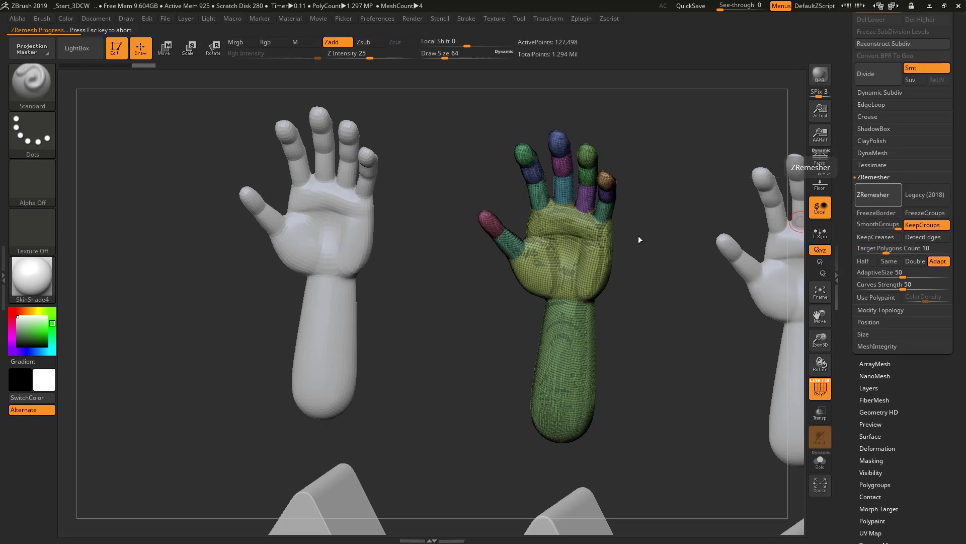
left_click_drag(638, 235, 636, 218)
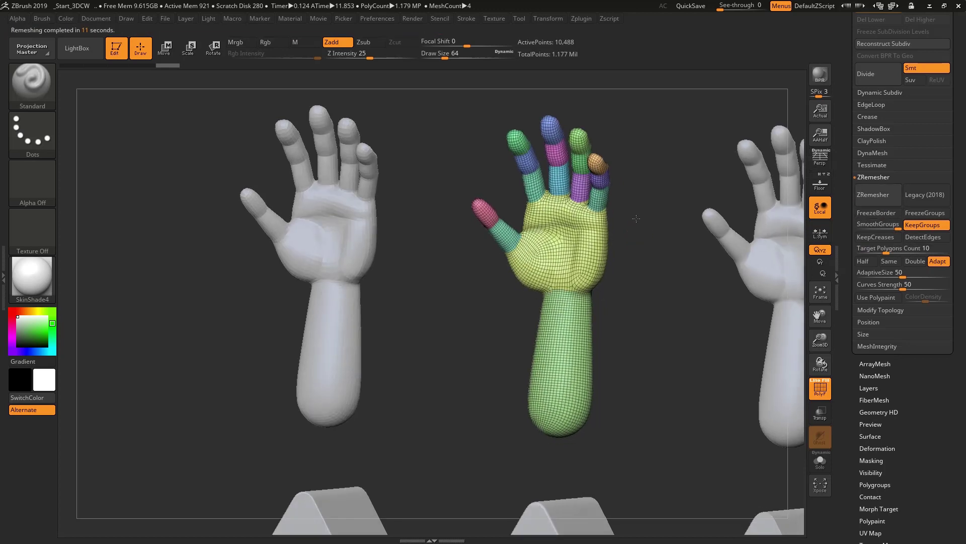
left_click(347, 232, "alt")
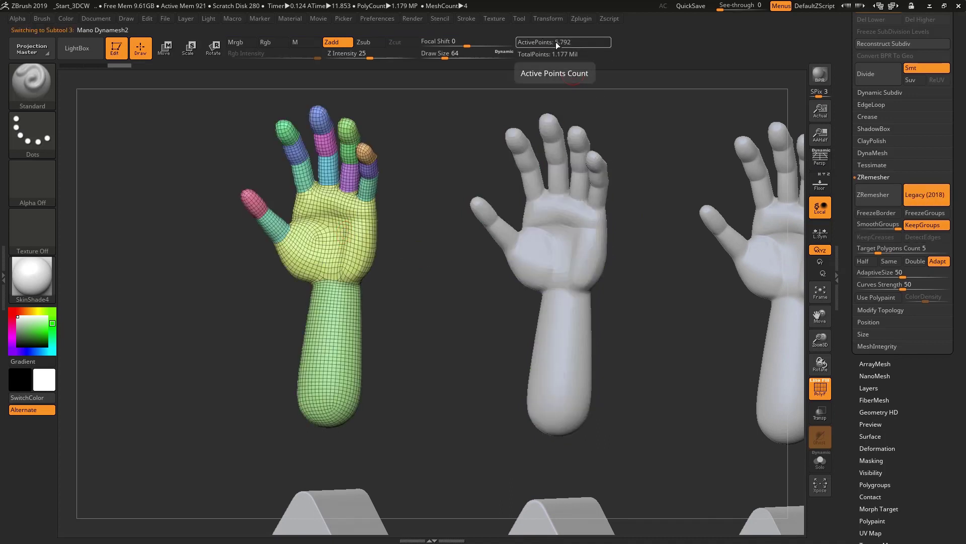
Step: Remesh the original middle hand with the new algorithm at a Target Polygons Count of 5
left_click(554, 264, "alt")
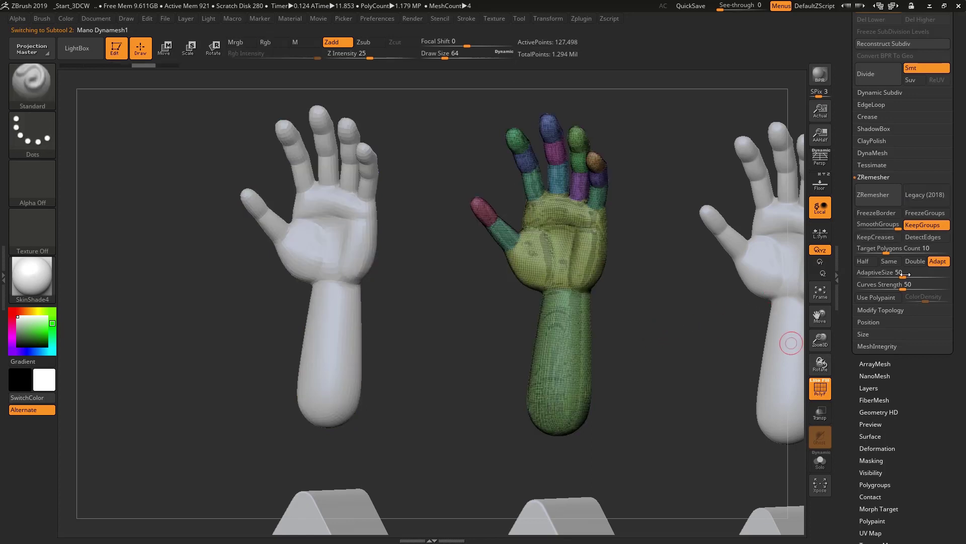
left_click(915, 249)
type("5")
key("Return")
left_click(884, 198)
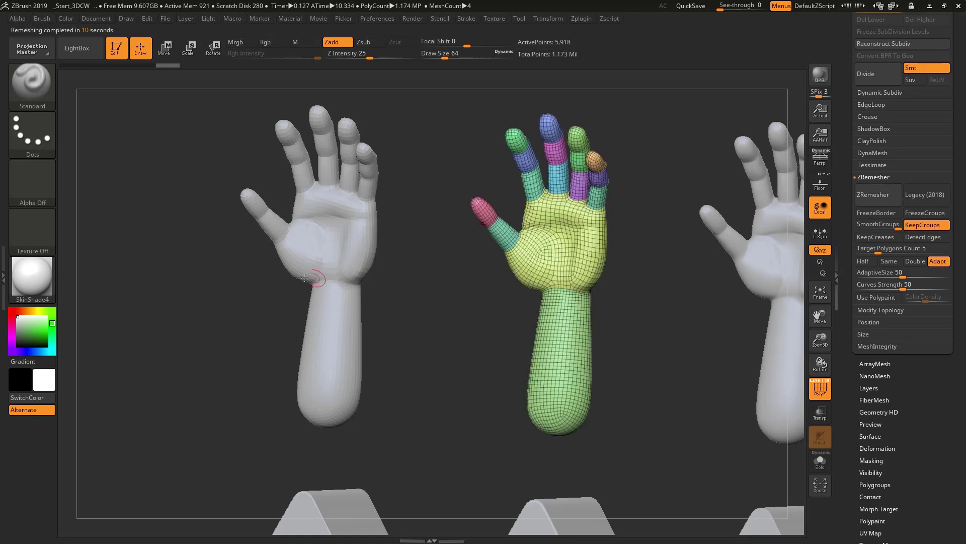
Step: Compare the topology and point counts of the first and middle hands by switching between them
left_click(303, 253, "alt")
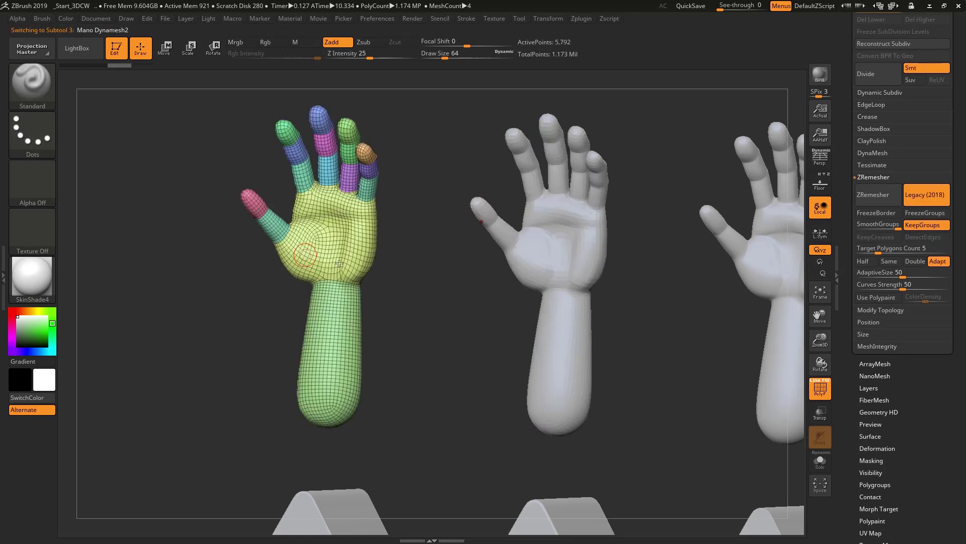
left_click(537, 245, "alt")
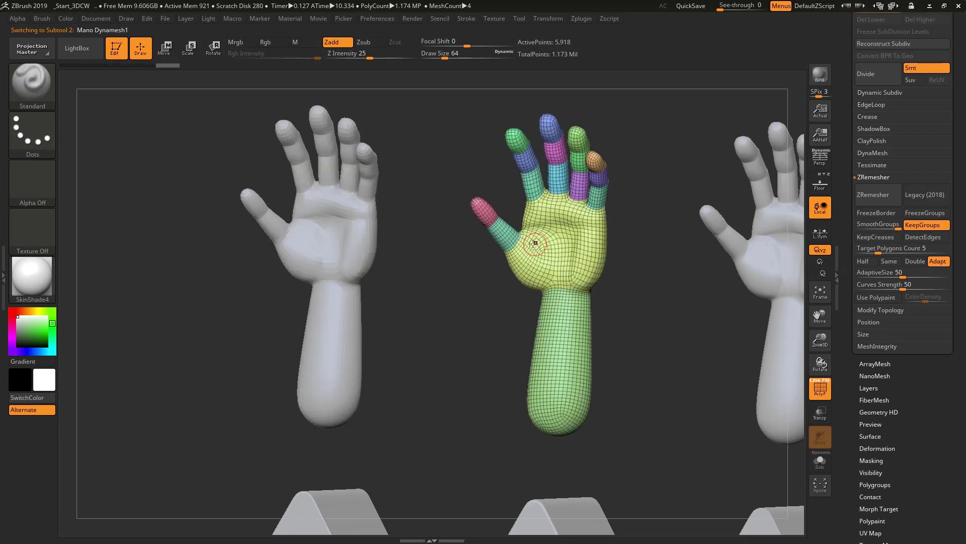
left_click(335, 244, "alt")
left_click(567, 187, "alt")
Step: ZRemesh the third hand with the new algorithm, enabling KeepGroups, KeepCreases and DetectEdges
left_click_drag(620, 259, 447, 272, "alt")
left_click(550, 268, "alt")
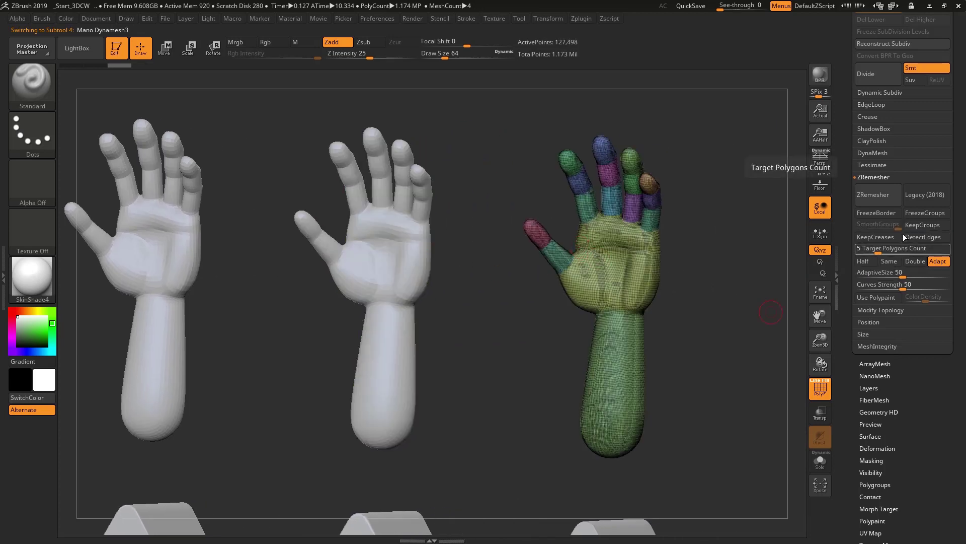
left_click(921, 226)
left_click(874, 234)
left_click(924, 237)
left_click(878, 194)
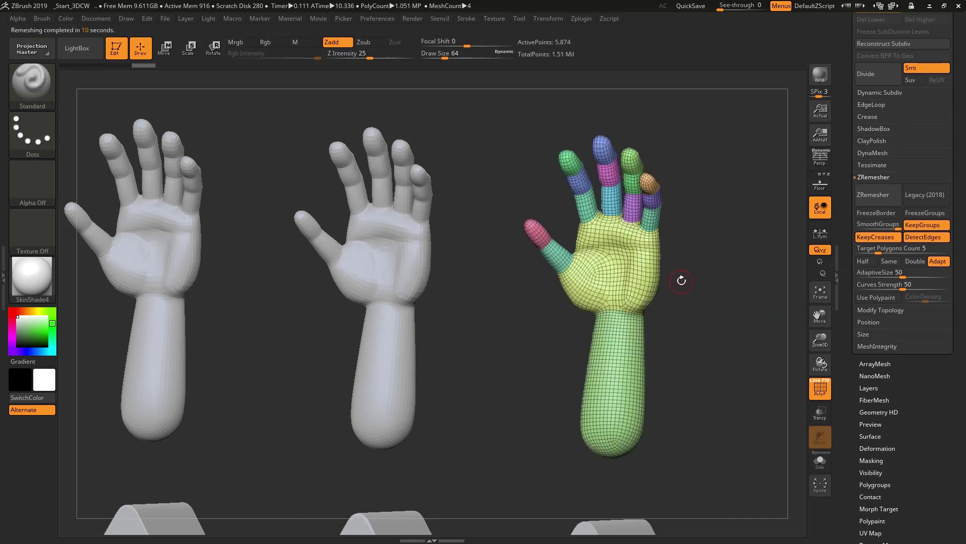
Step: Merge the three remeshed hands into one subtool, starting from Mano Dynamesh1
left_click_drag(687, 280, 694, 288, "shift")
left_click_drag(962, 225, 962, 260)
left_click(871, 96)
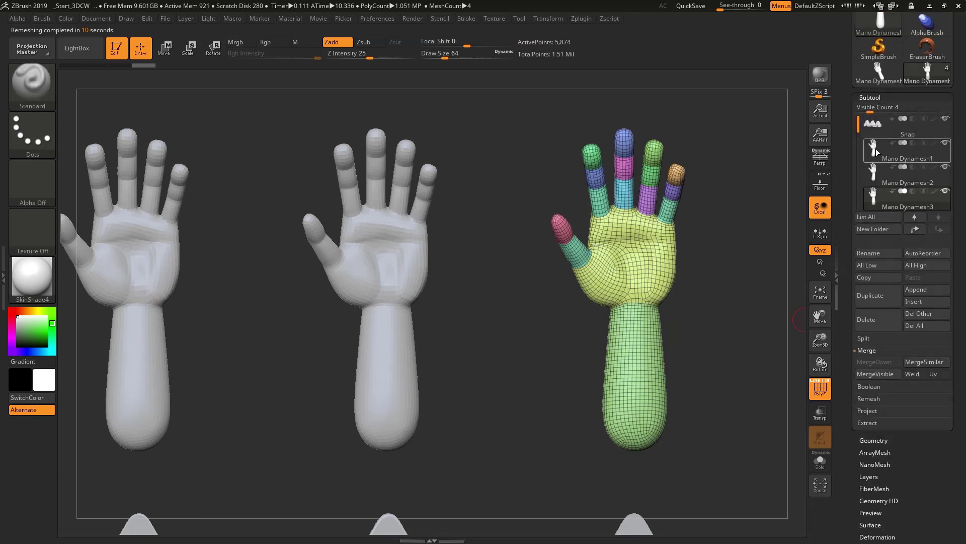
left_click(876, 149)
left_click(881, 365)
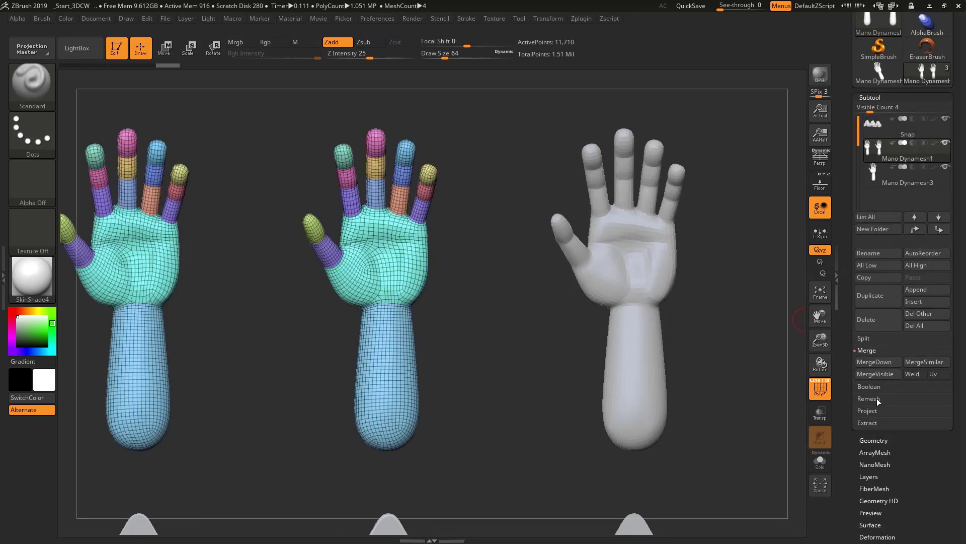
left_click(884, 366)
Step: Examine how the edge flow of the fingers, palms and forearms differs between the three merged hands
left_click_drag(480, 309, 552, 304, "alt")
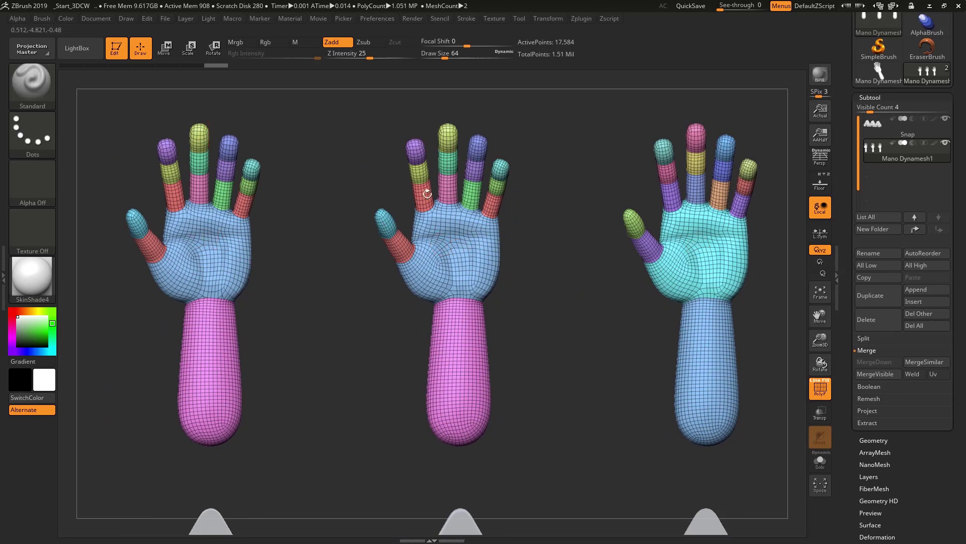
left_click_drag(494, 145, 391, 309)
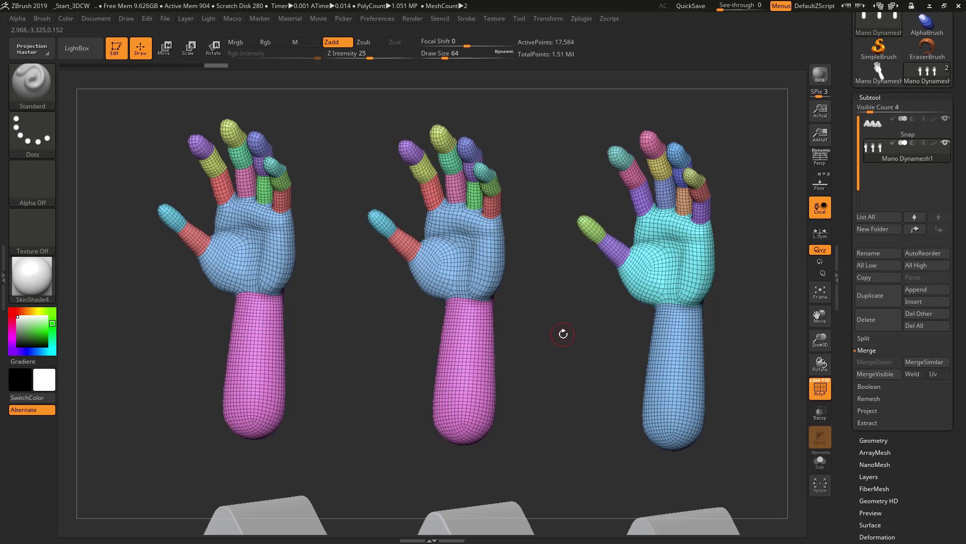
right_click_drag(574, 434, 560, 148, "alt")
Step: Select the Snap houses subtool and merge it with the hands subtool below it
left_click(876, 130)
left_click_drag(553, 202, 350, 282)
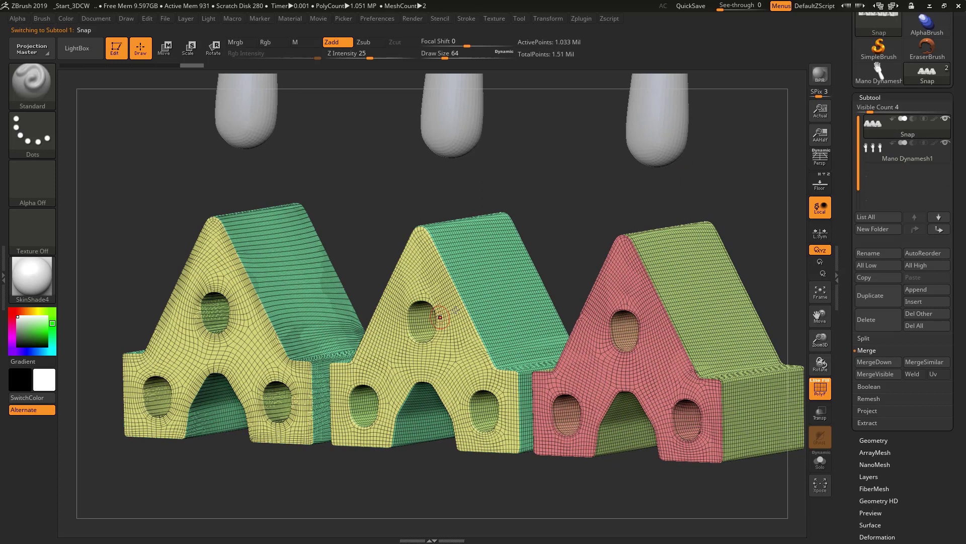
mouse_move(569, 248)
right_mouse_down("ctrl")
mouse_move(548, 151)
mouse_move(756, 271)
right_mouse_up("ctrl")
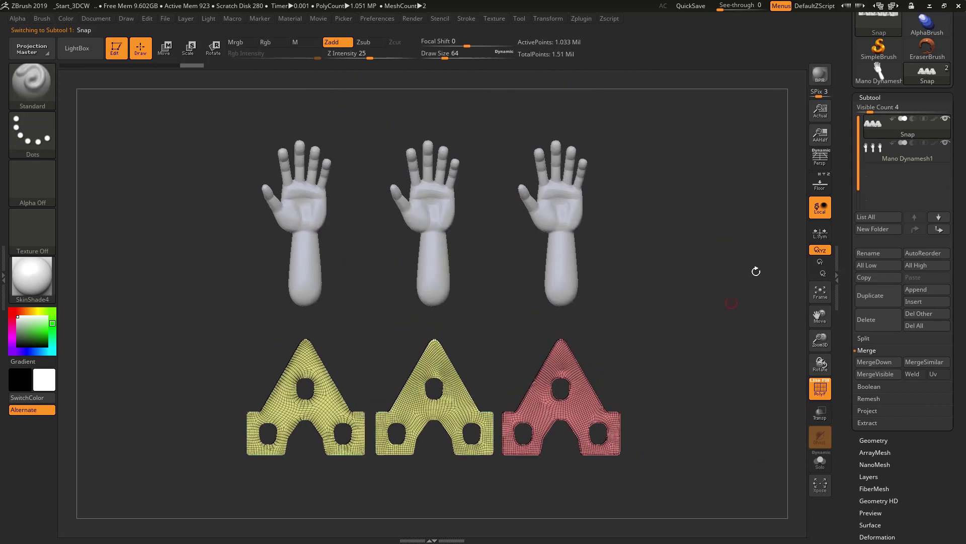
left_click(879, 363)
Step: Examine the topology of the merged hands and houses from an angle and open the geometry settings with the ZRemesher options
mouse_move(697, 394)
right_mouse_down()
mouse_move(654, 344)
mouse_move(679, 306)
mouse_move(672, 341)
right_mouse_up()
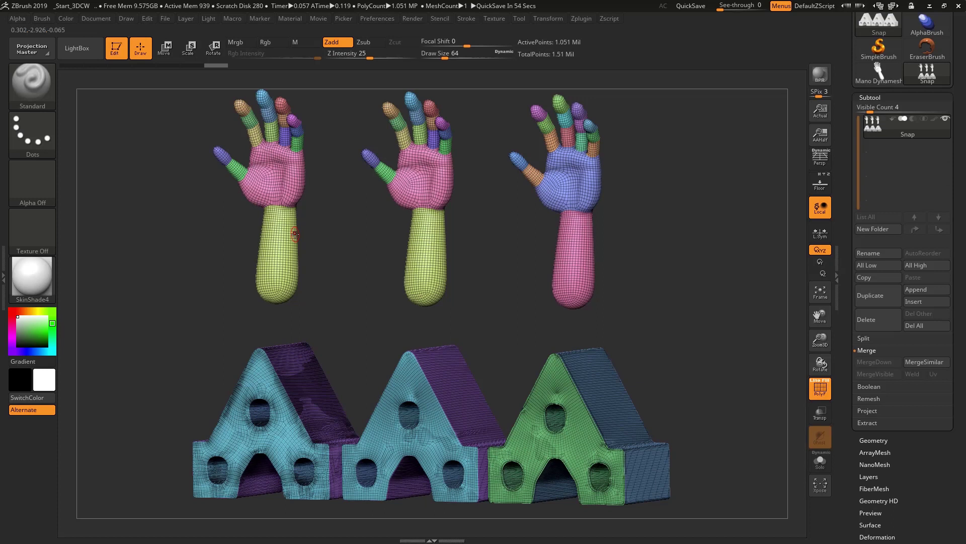
mouse_move(354, 344)
right_mouse_down("ctrl")
mouse_move(359, 265)
mouse_move(384, 338)
right_mouse_up("ctrl")
right_click_drag(470, 242, 509, 189, "alt")
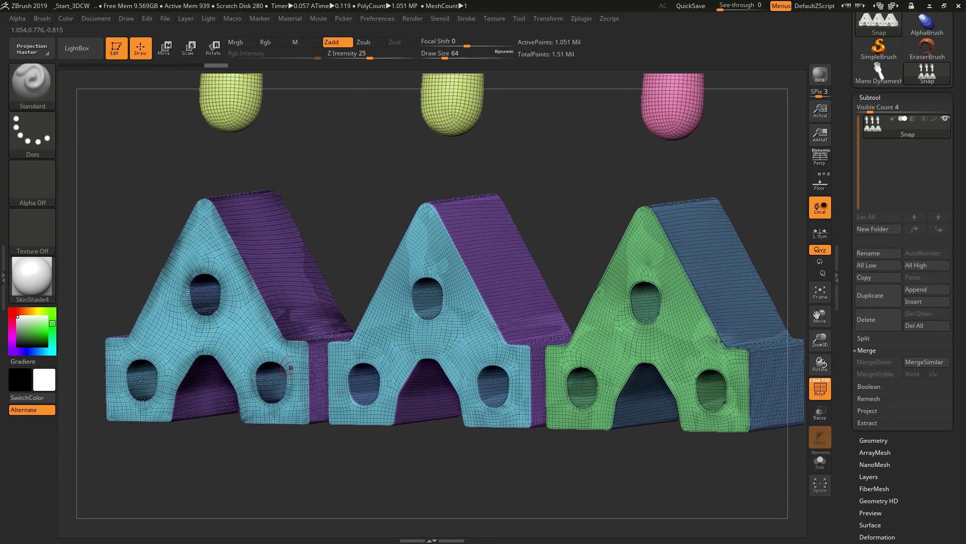
left_click(876, 440)
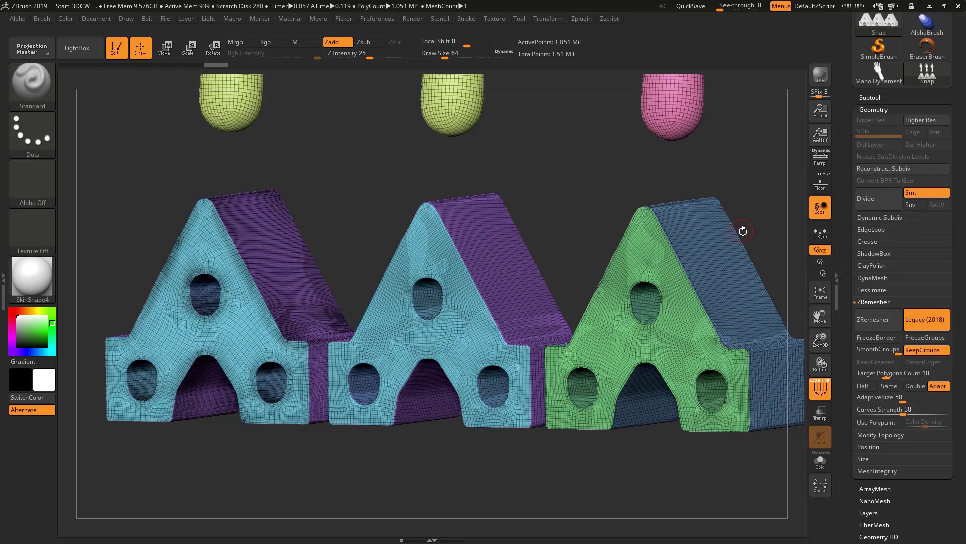
mouse_move(513, 234)
right_mouse_down("ctrl")
mouse_move(530, 157)
mouse_move(444, 298)
mouse_move(465, 330)
mouse_move(497, 332)
right_mouse_up("ctrl")
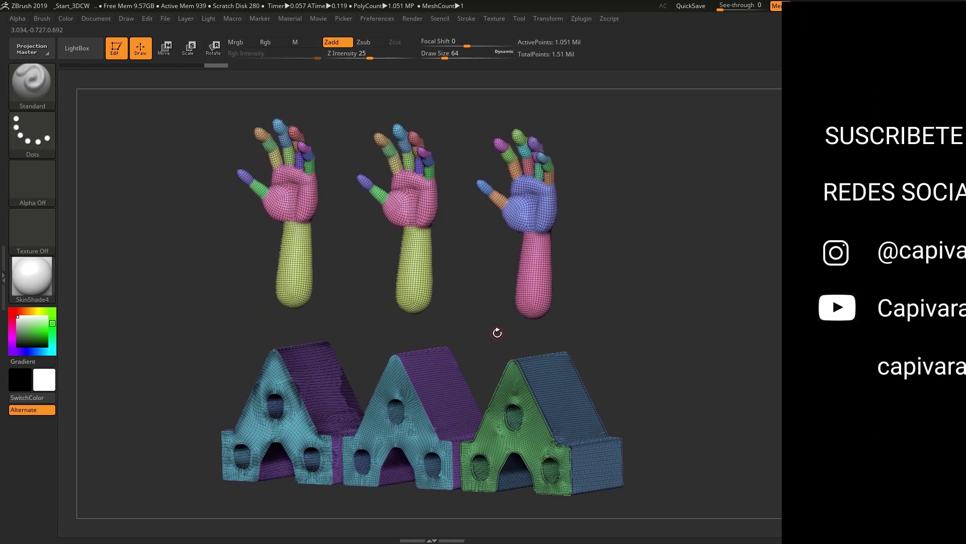